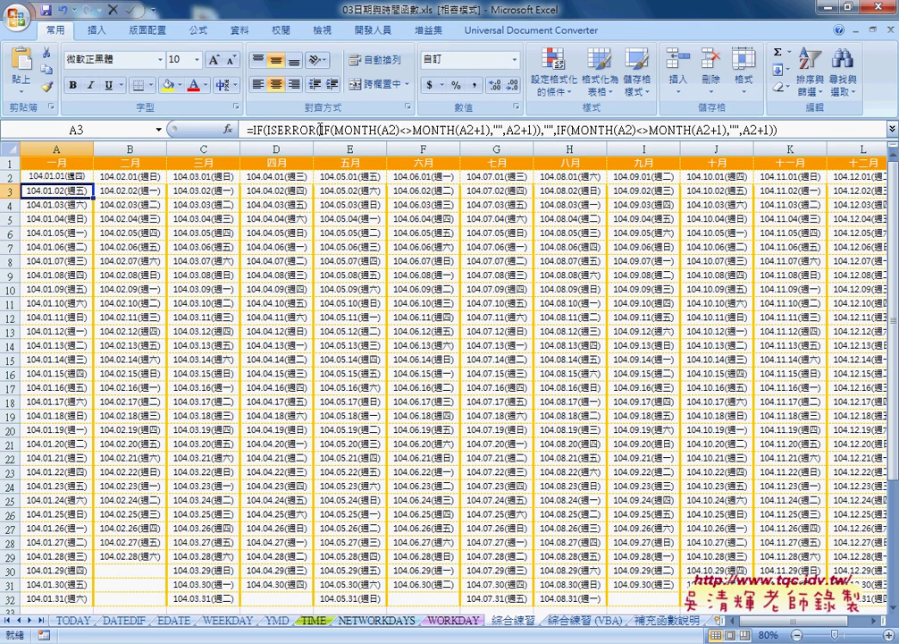
# Cut the inner IF(MONTH(A2)<>MONTH(A2+1),"",A2+1) expression from A3's formula to the clipboard
pyautogui.moveTo(320, 129); pyautogui.dragTo(515, 130)
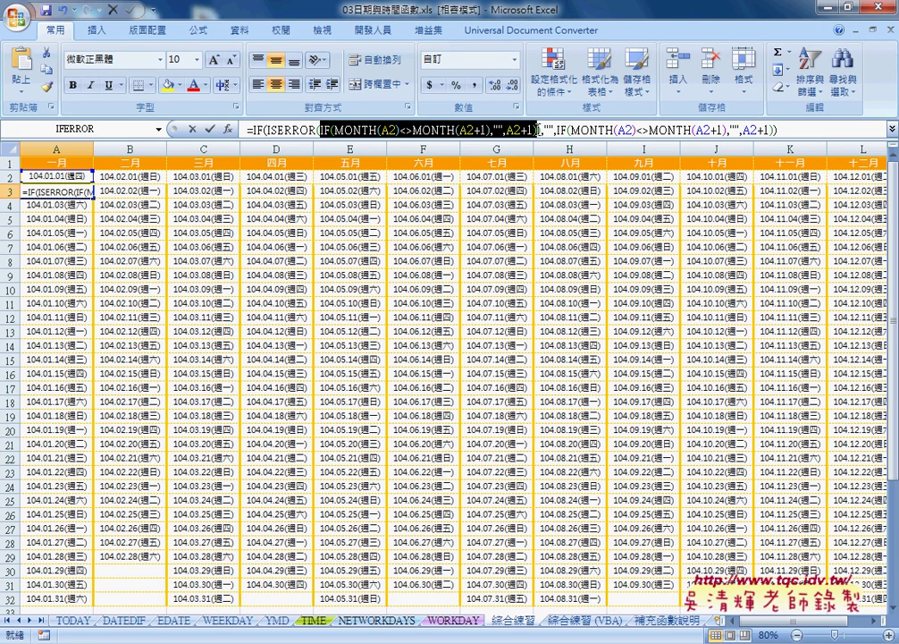
pyautogui.rightClick(487, 133)
pyautogui.click(507, 141)
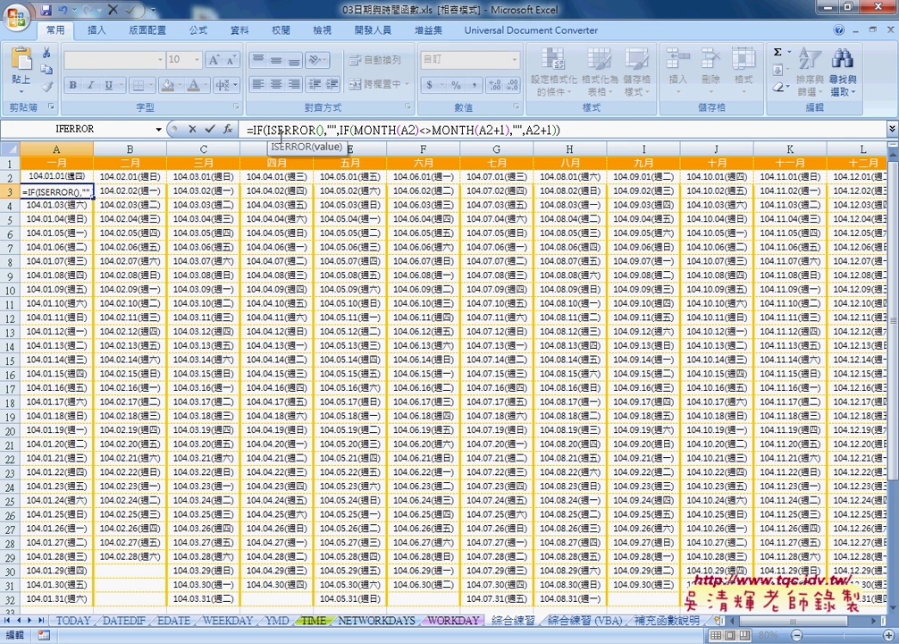
pyautogui.hotkey('ctrl', 'v')
pyautogui.click(211, 129)
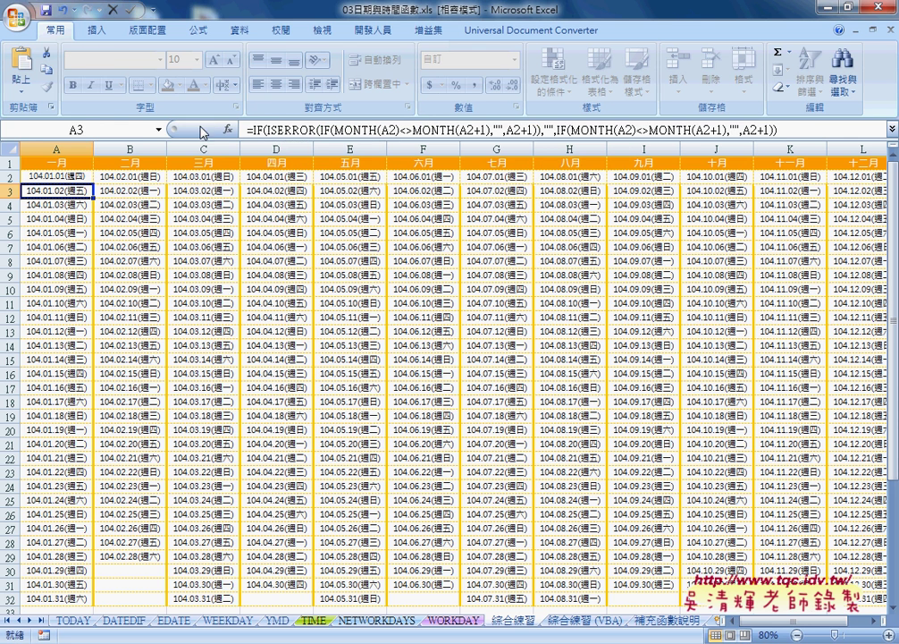
# Delete A3's entire formula so the cell is empty
pyautogui.moveTo(778, 130); pyautogui.dragTo(544, 130)
pyautogui.moveTo(484, 116); pyautogui.dragTo(240, 128)
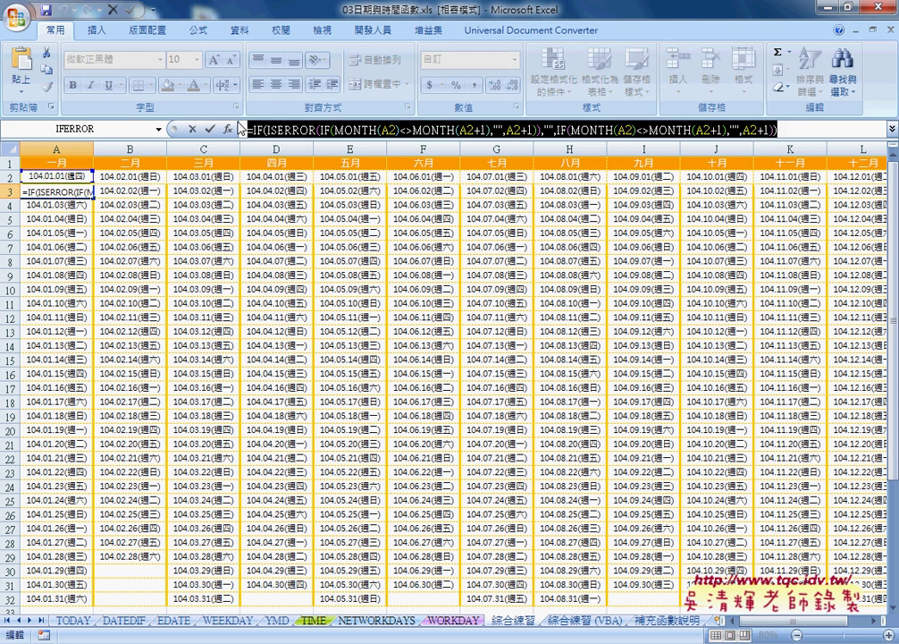
pyautogui.press('Escape')
pyautogui.press('Delete')
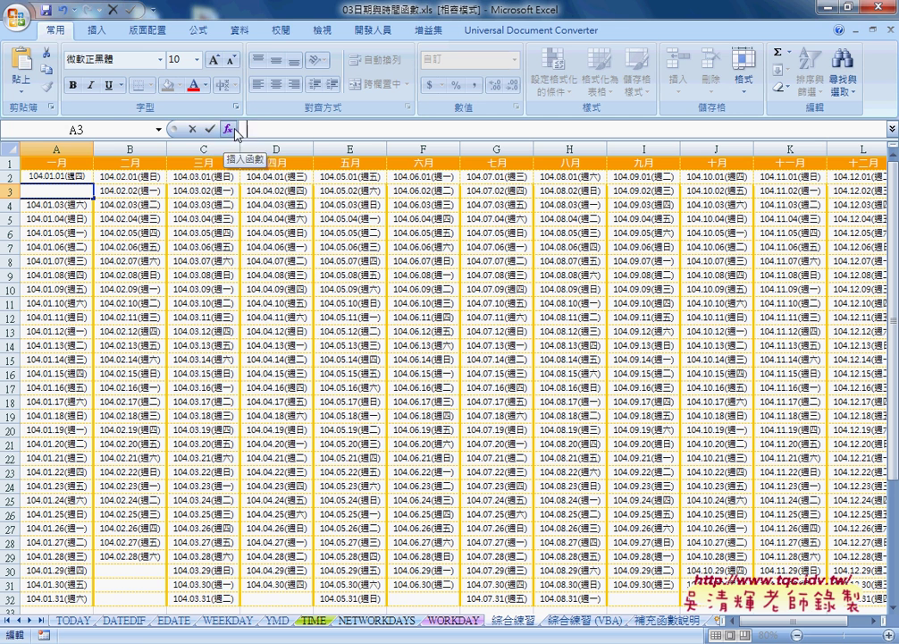
# Insert the Logical function IFERROR into A3 through the Insert Function dialog
pyautogui.click(228, 131)
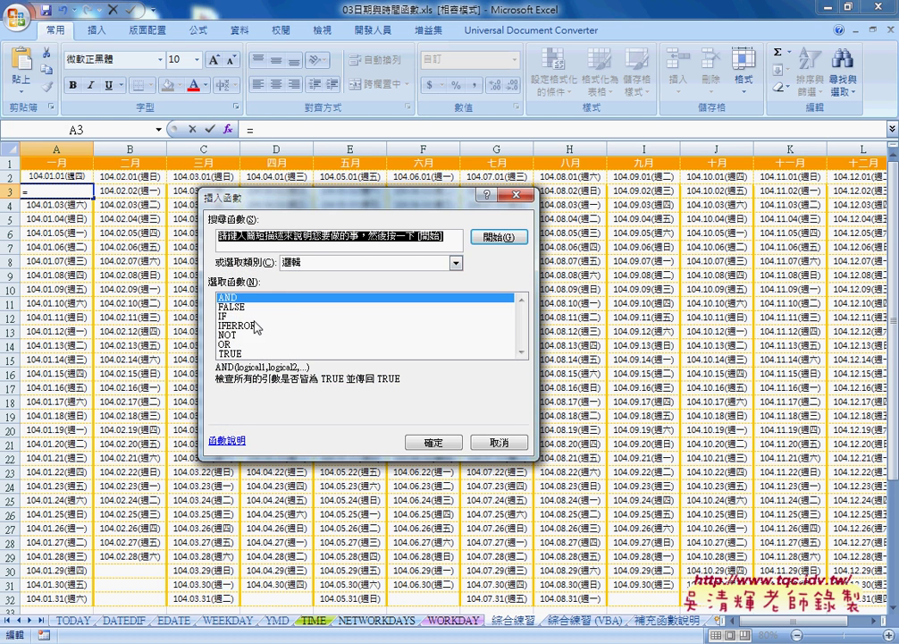
pyautogui.click(239, 325)
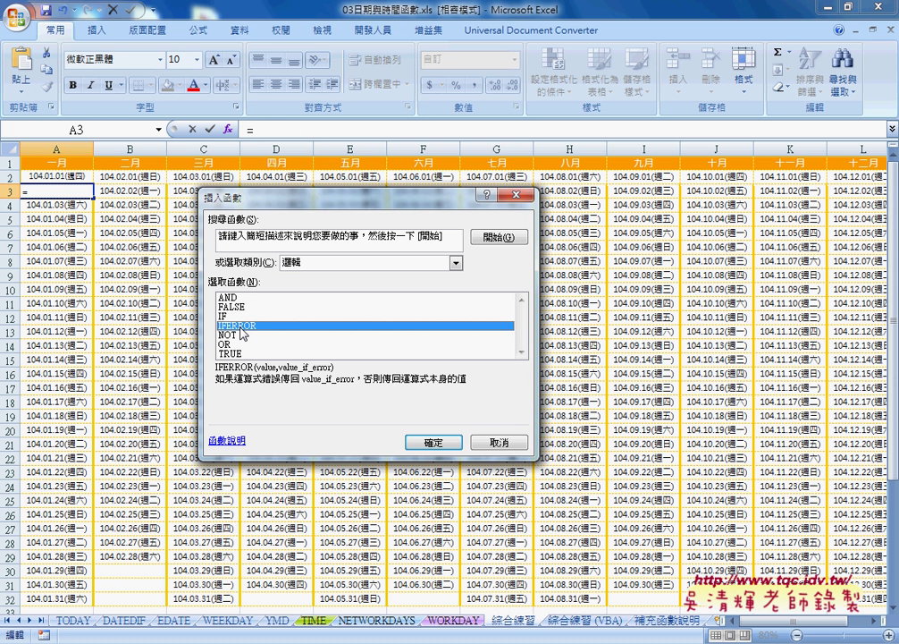
pyautogui.moveTo(249, 344)
pyautogui.mouseDown()
pyautogui.moveTo(261, 339)
pyautogui.moveTo(210, 328)
pyautogui.moveTo(266, 334)
pyautogui.mouseUp()
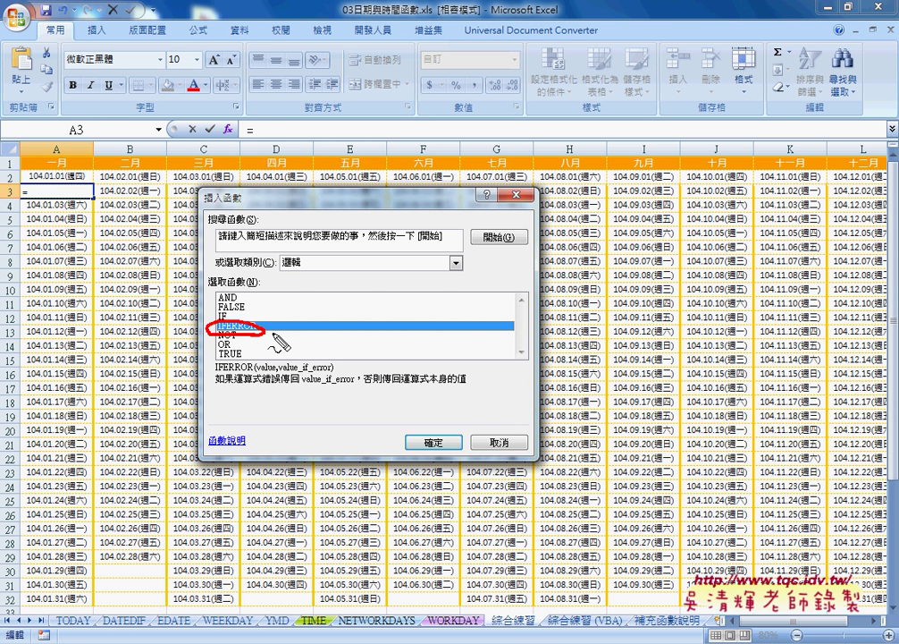
pyautogui.press('Escape')
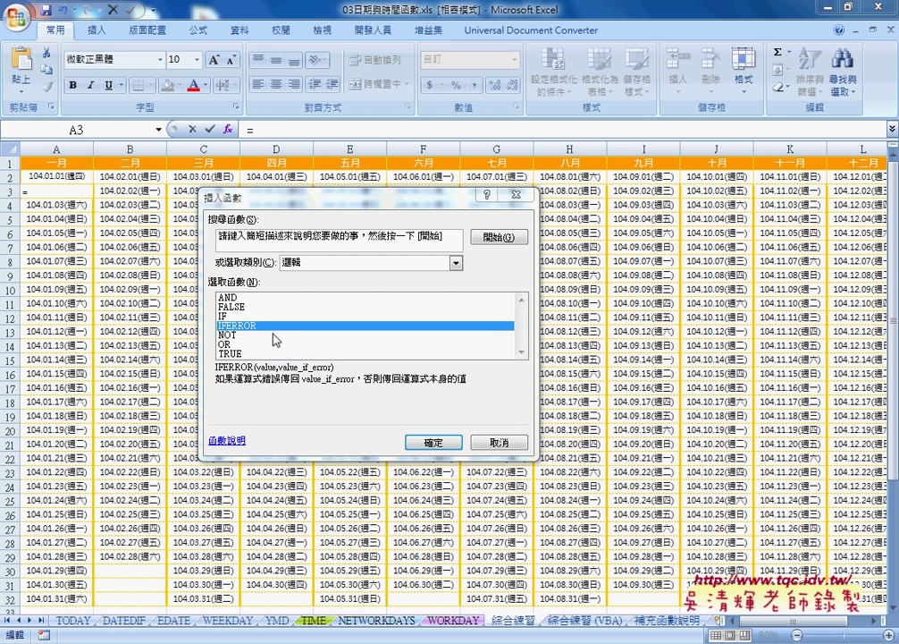
pyautogui.click(432, 442)
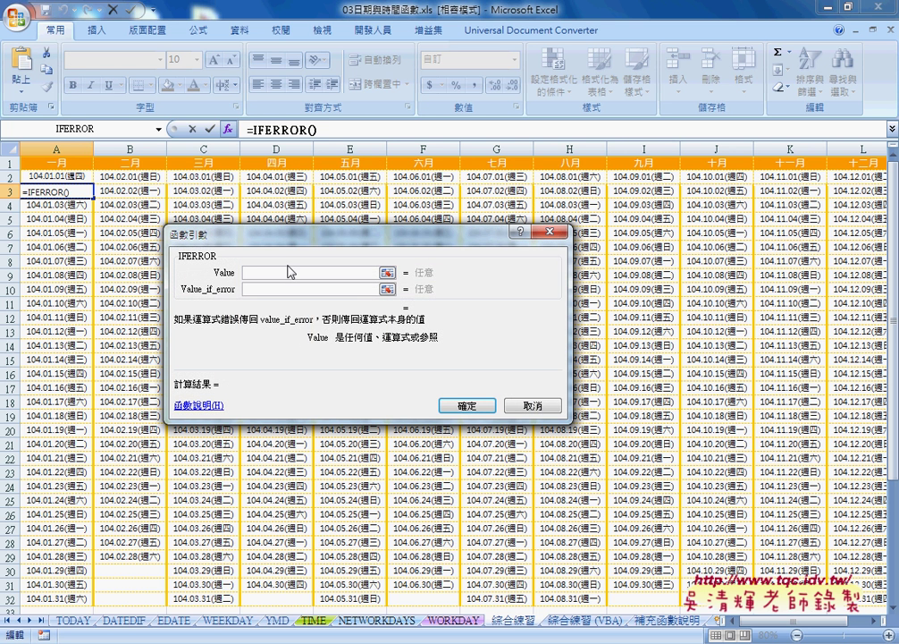
# Paste the IF(MONTH...) expression as IFERROR's Value and set Value_if_error to ""
pyautogui.rightClick(289, 270)
pyautogui.click(324, 326)
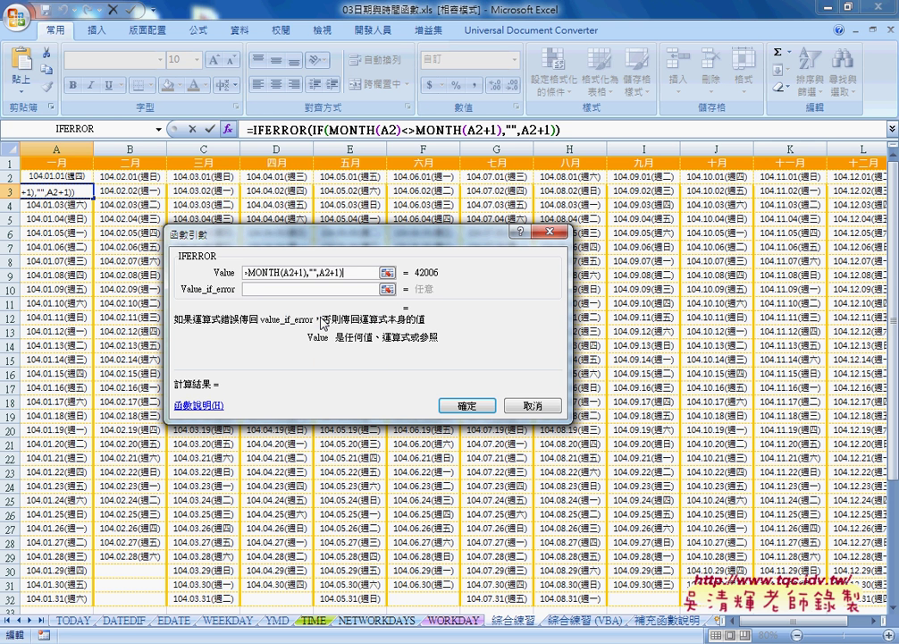
pyautogui.click(265, 288)
pyautogui.click(278, 268)
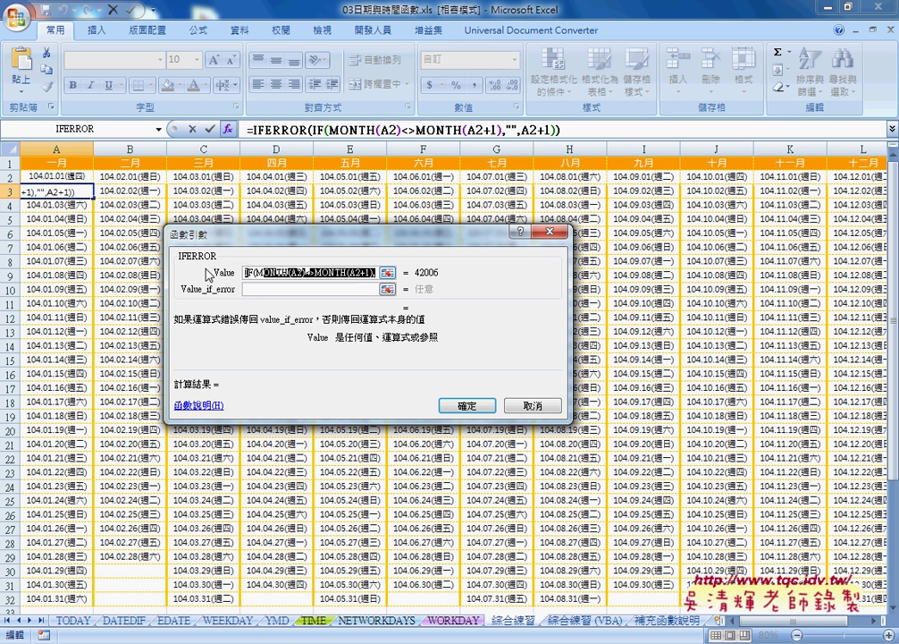
pyautogui.click(275, 289)
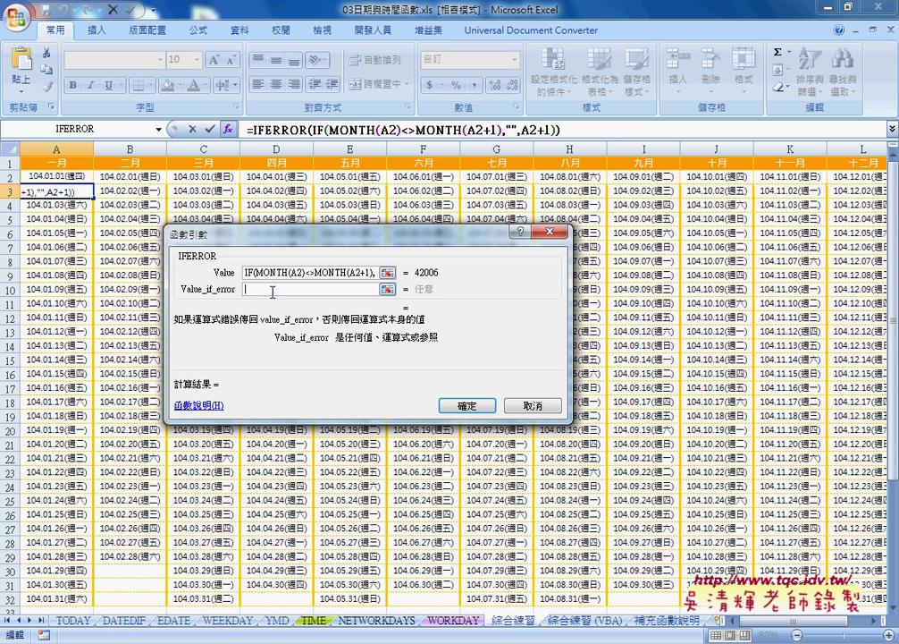
pyautogui.write('"')
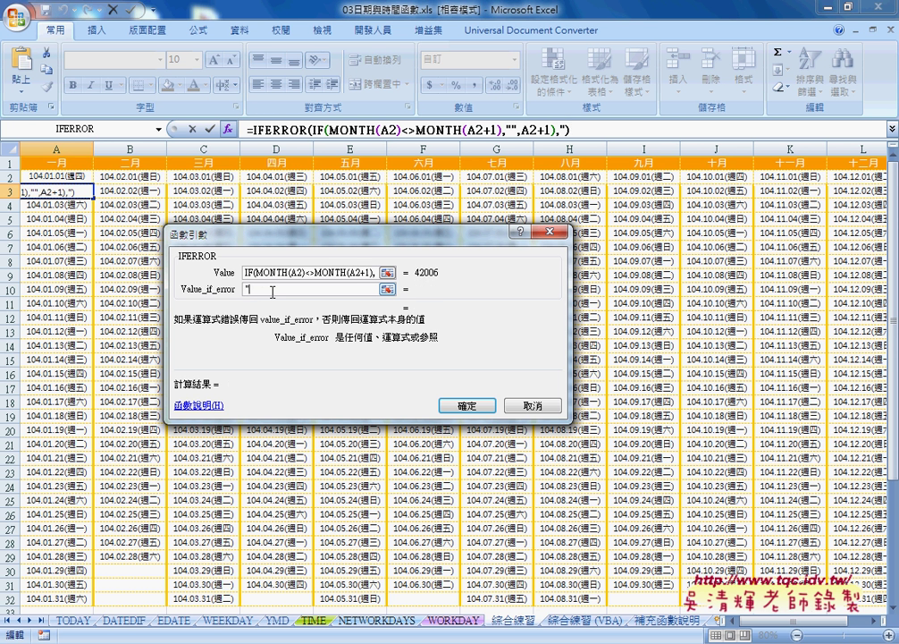
pyautogui.write('"')
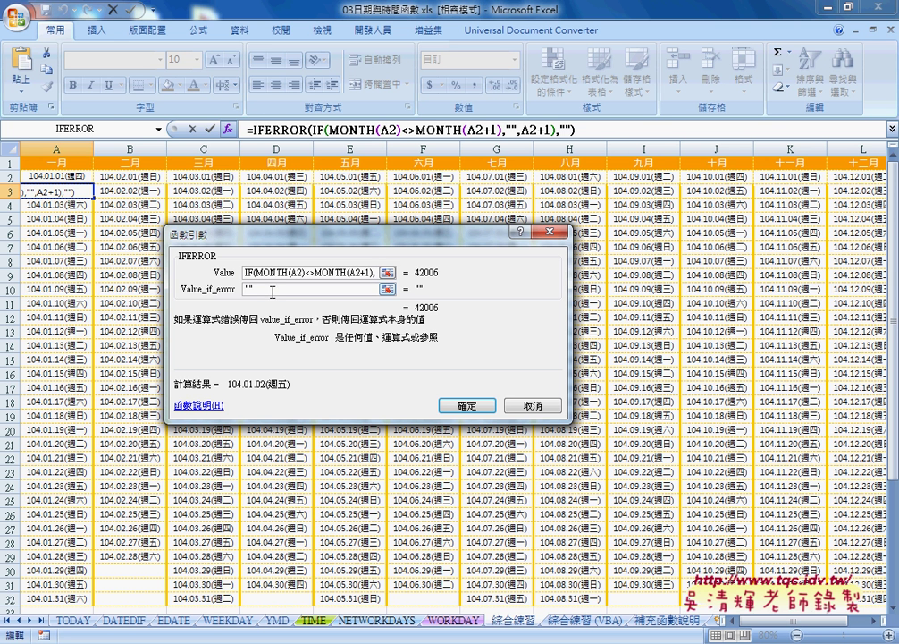
pyautogui.click(279, 275)
# Confirm A3's IFERROR formula and fill it across A3:L32 for all twelve months
pyautogui.click(467, 405)
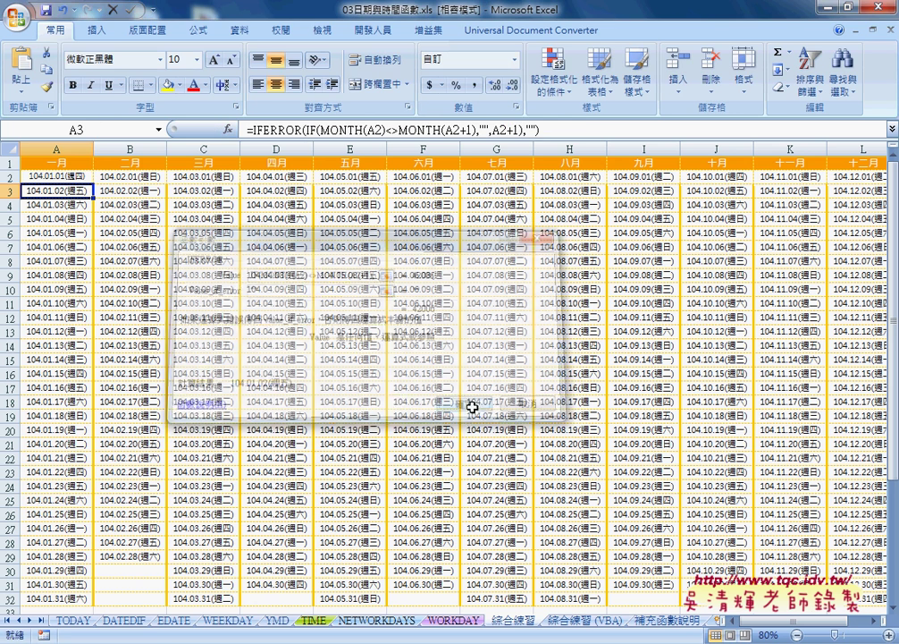
pyautogui.moveTo(93, 196)
pyautogui.mouseDown()
pyautogui.moveTo(81, 570)
pyautogui.moveTo(90, 601)
pyautogui.moveTo(786, 482)
pyautogui.mouseUp()
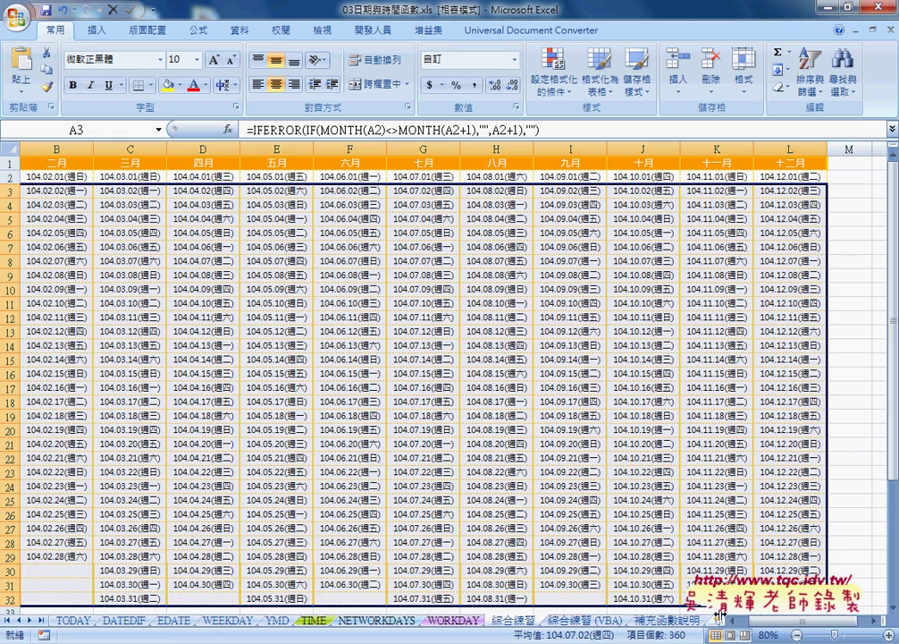
pyautogui.moveTo(774, 626); pyautogui.dragTo(575, 598)
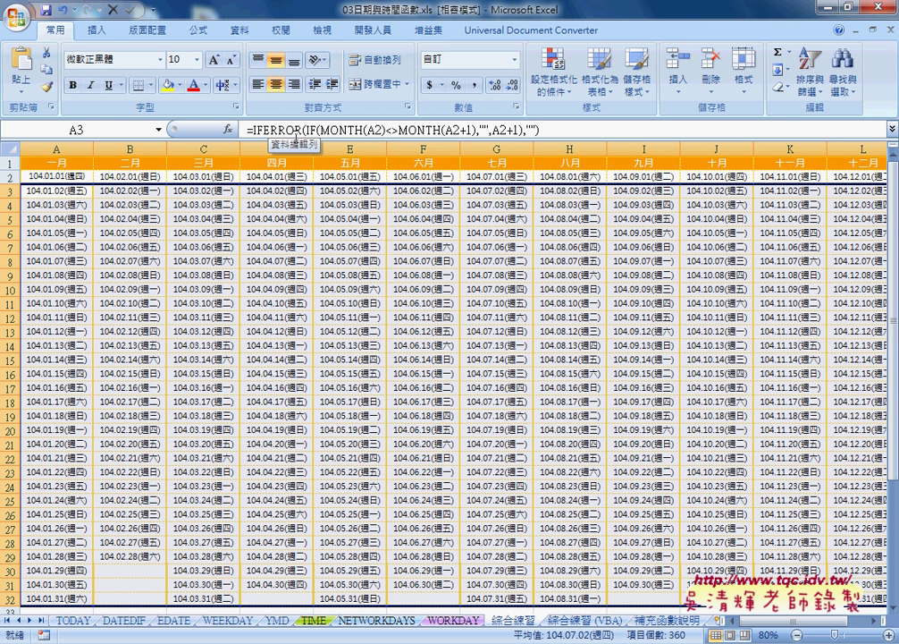
pyautogui.moveTo(262, 131); pyautogui.dragTo(301, 131)
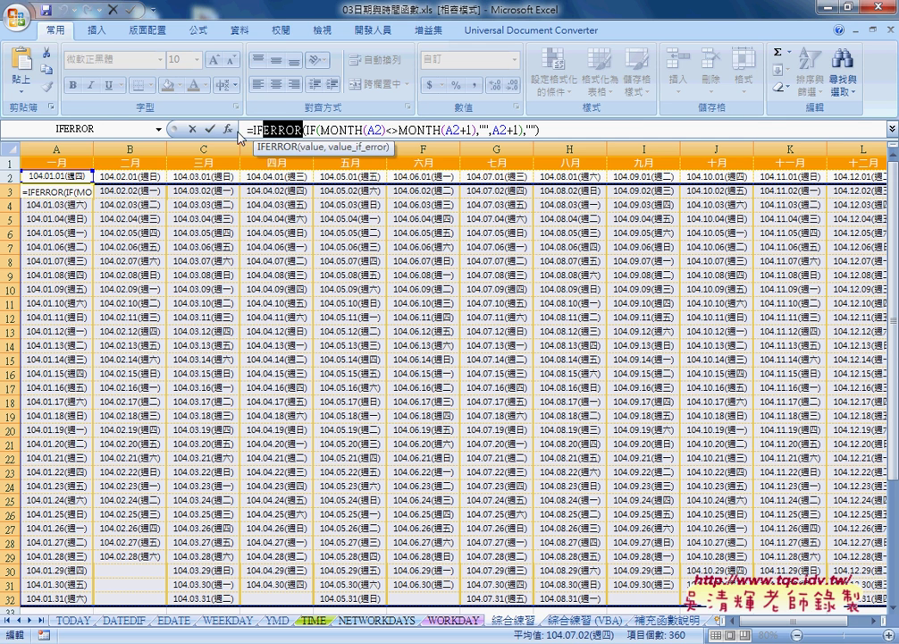
pyautogui.press('Return')
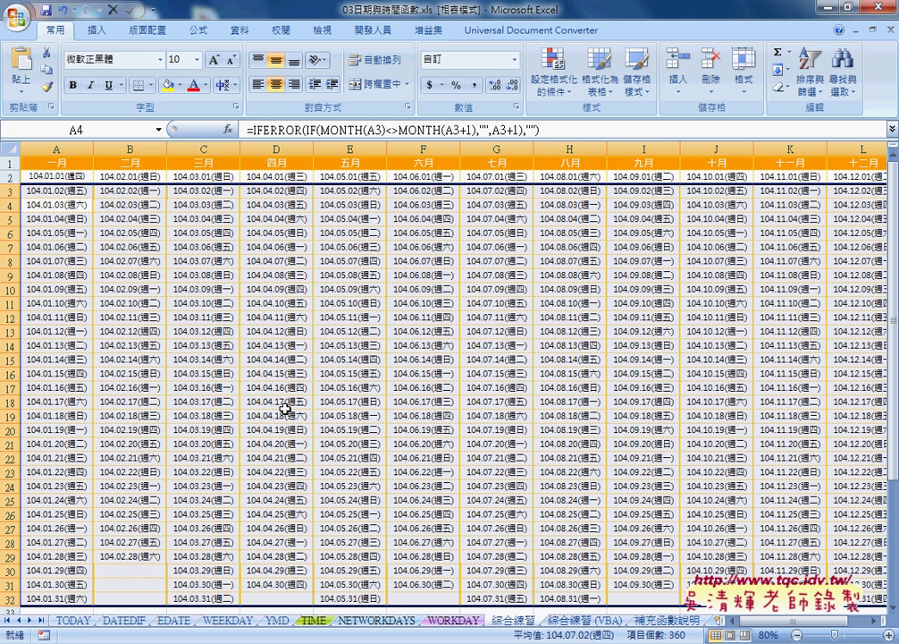
# Give the Saturday date 104.01.10 in A11 an olive-green font colour
pyautogui.click(56, 179)
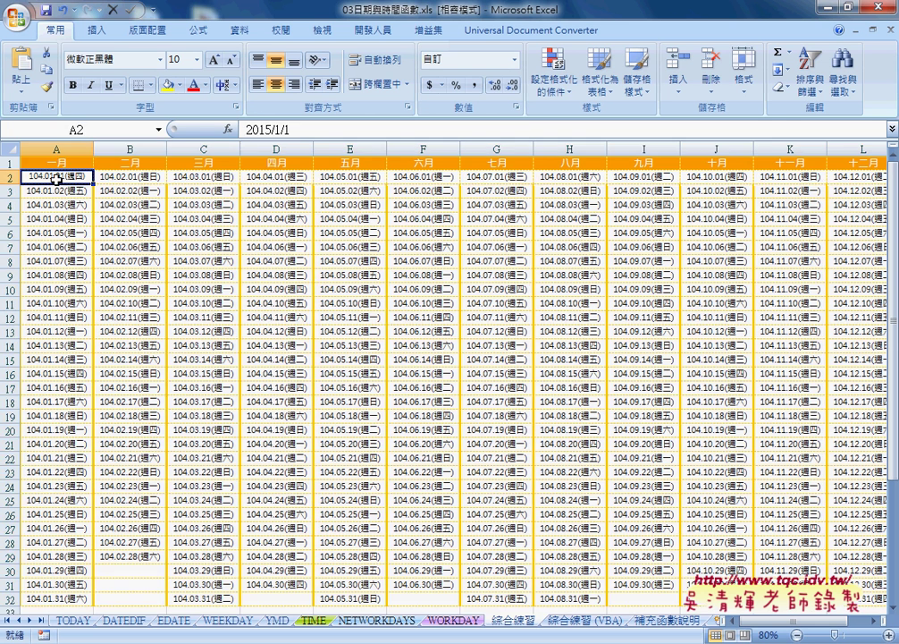
pyautogui.click(64, 303)
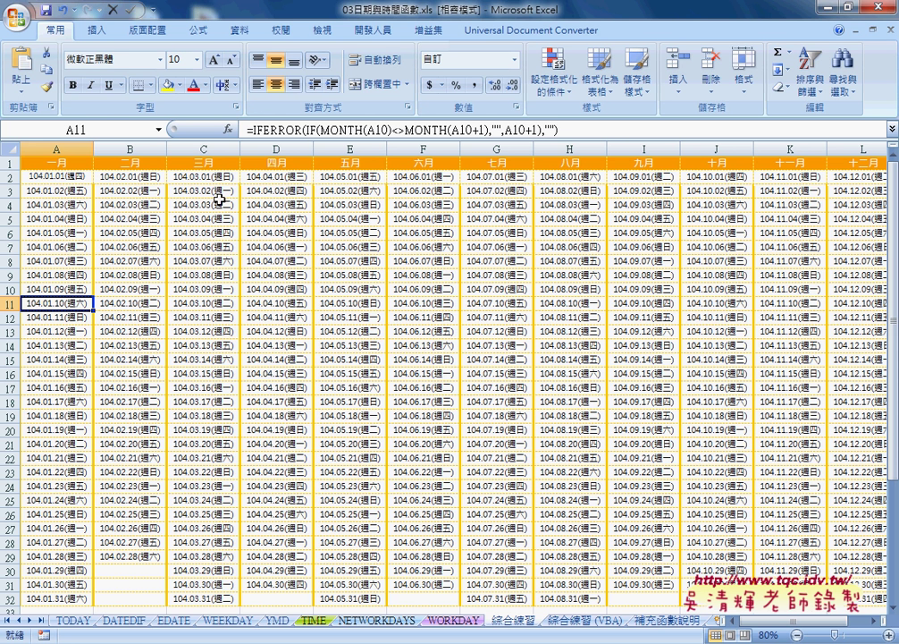
pyautogui.click(206, 86)
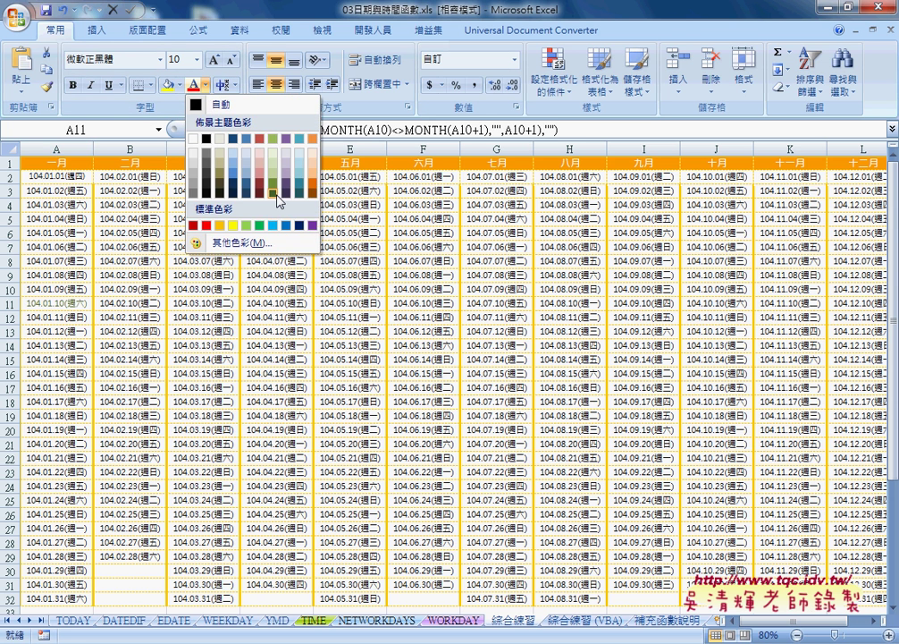
pyautogui.click(278, 199)
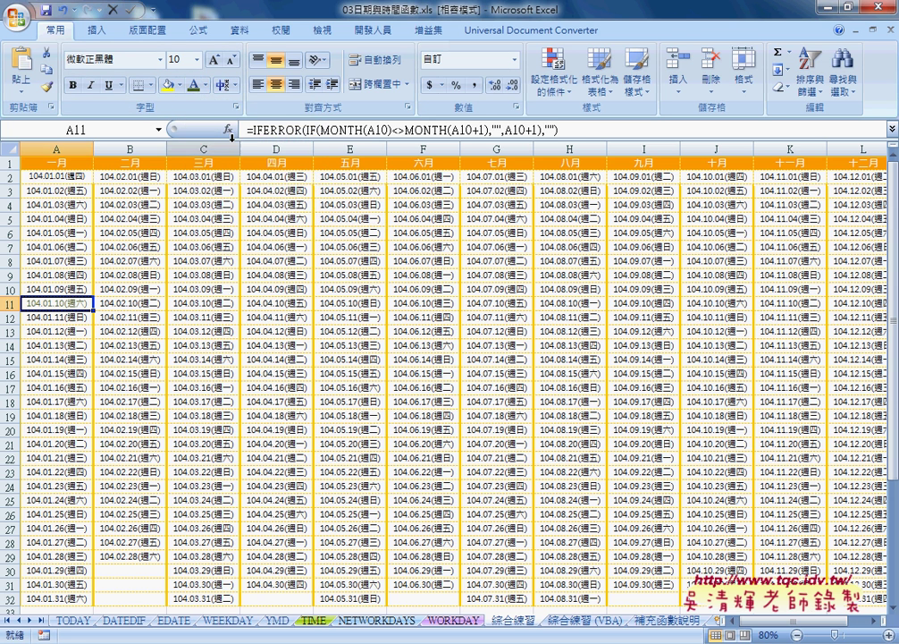
pyautogui.click(181, 86)
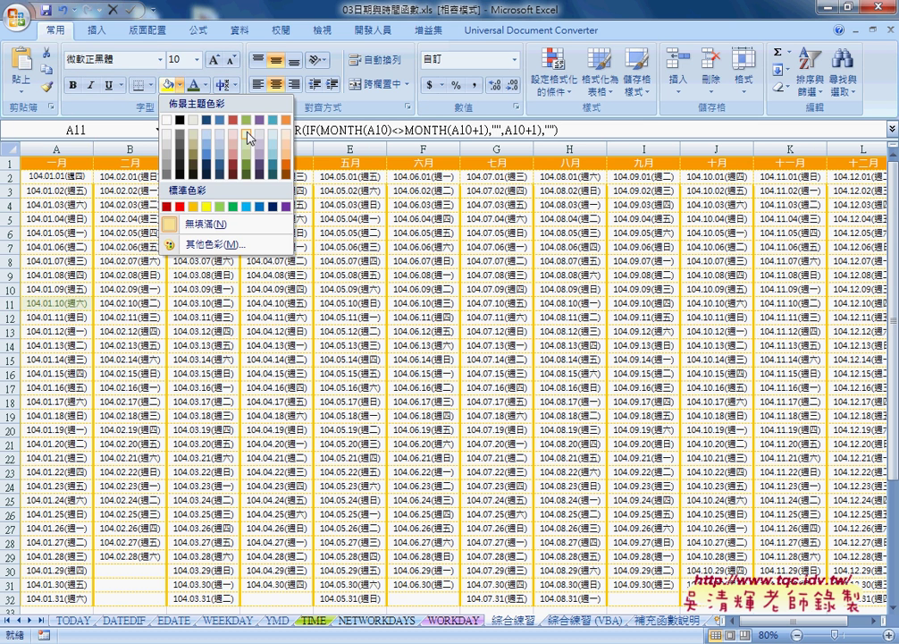
pyautogui.click(180, 86)
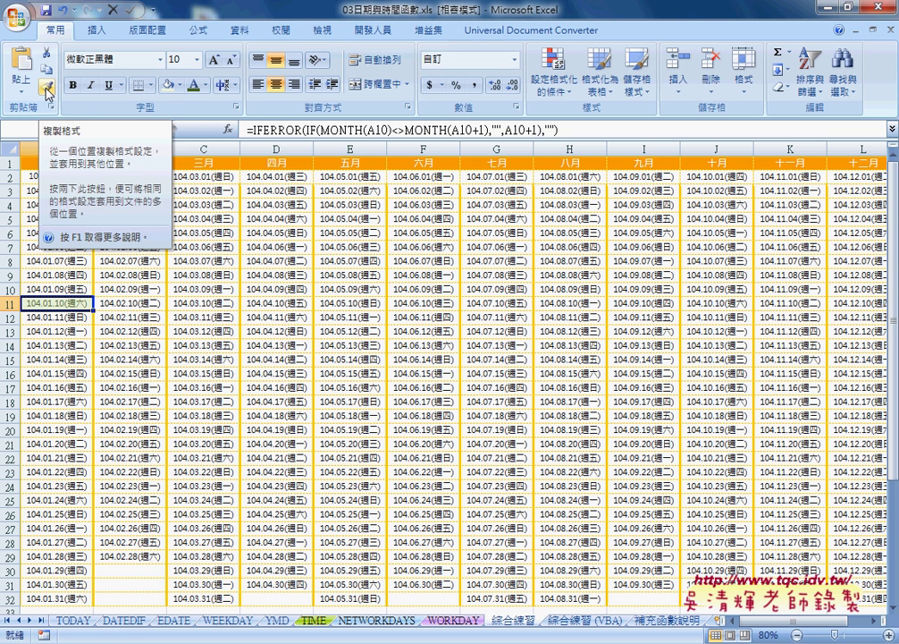
# Format-paint A11's green text onto A18, A25 and A32
pyautogui.click(48, 90)
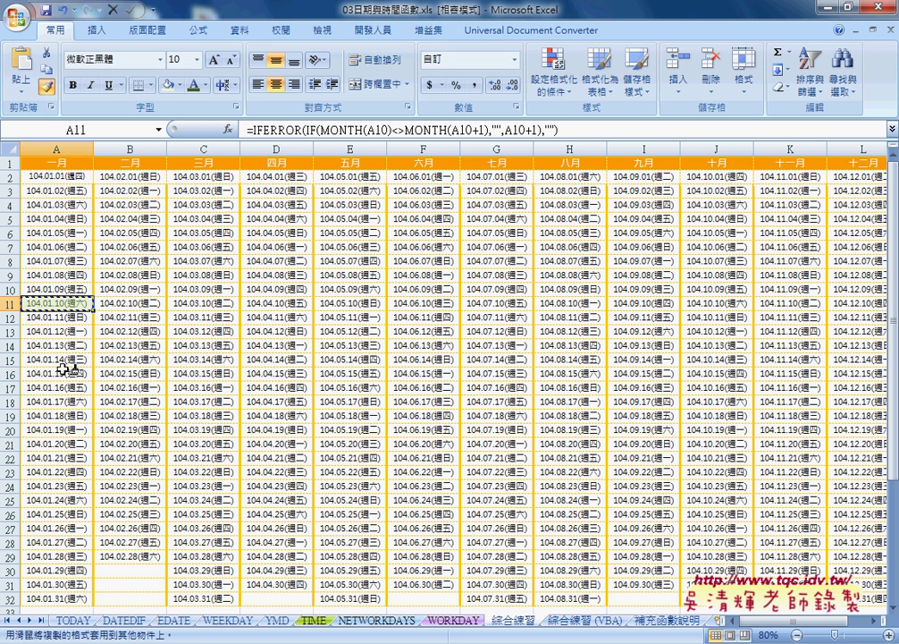
pyautogui.click(63, 402)
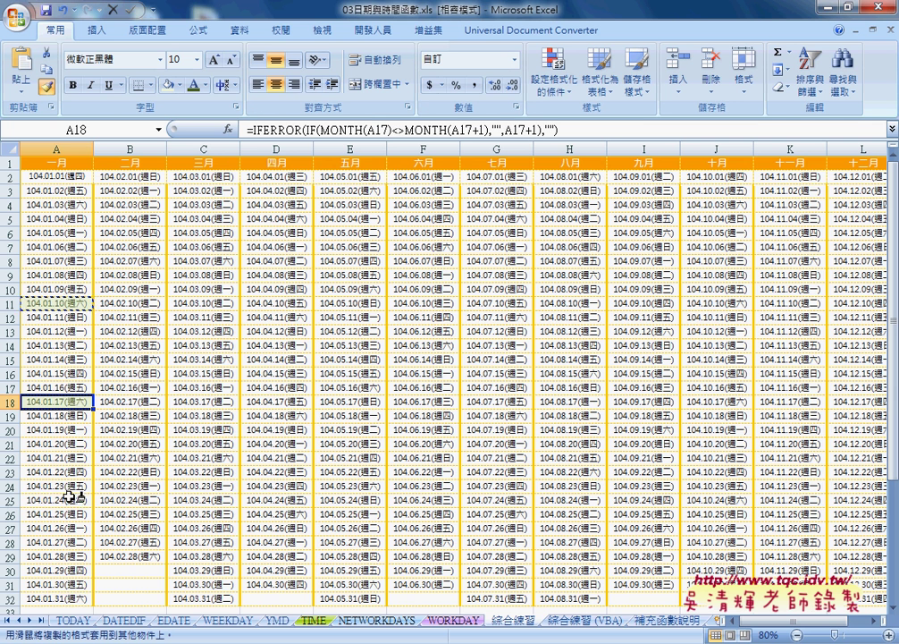
pyautogui.click(71, 502)
pyautogui.click(71, 597)
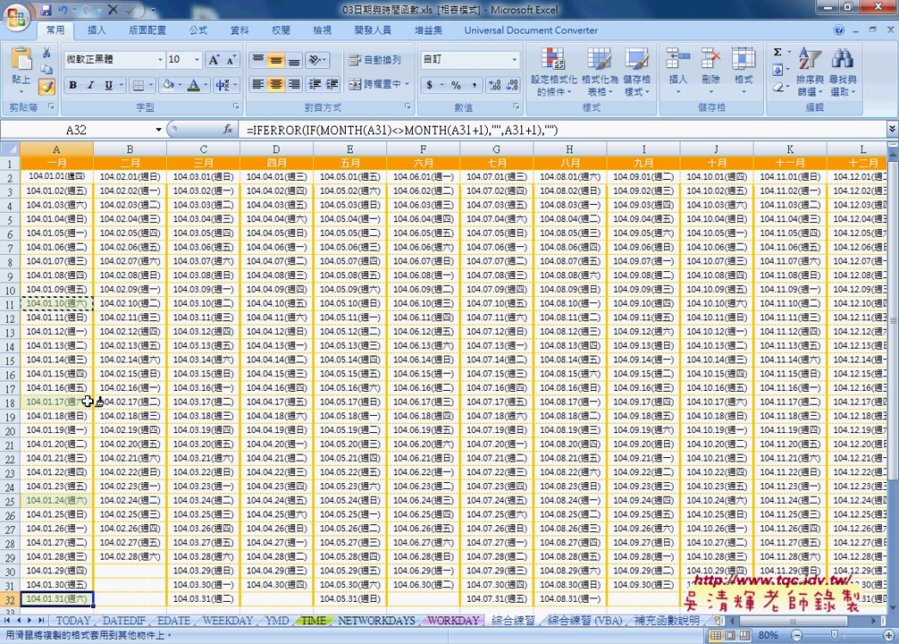
pyautogui.press('Escape')
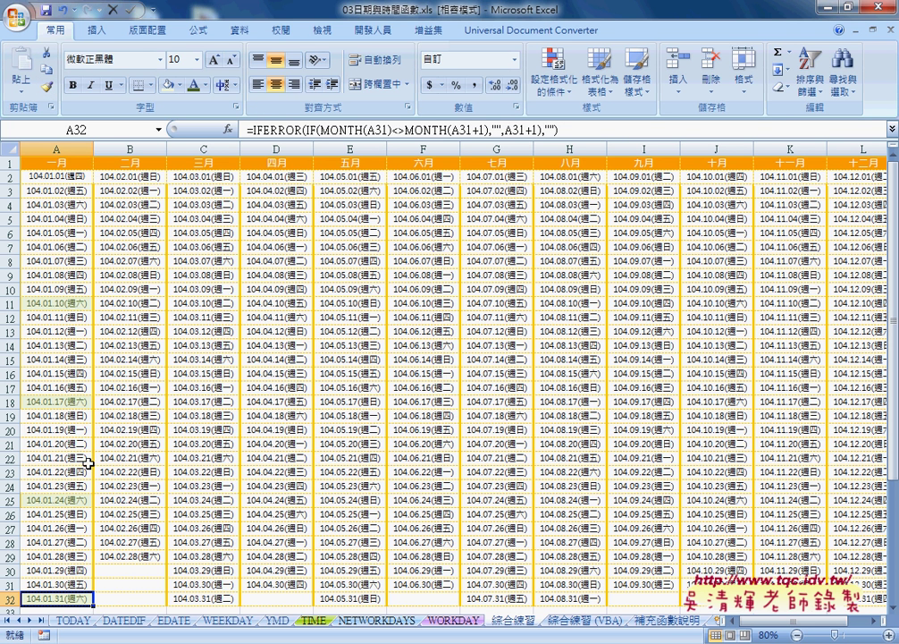
pyautogui.click(58, 177)
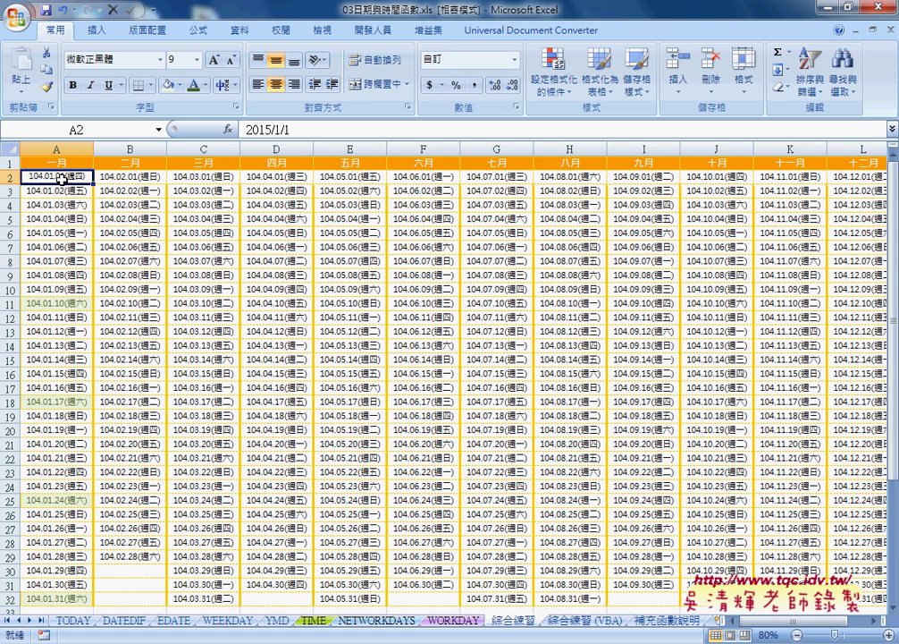
# Select the full date range A2:L32 across all twelve month columns
pyautogui.moveTo(61, 177); pyautogui.dragTo(831, 183)
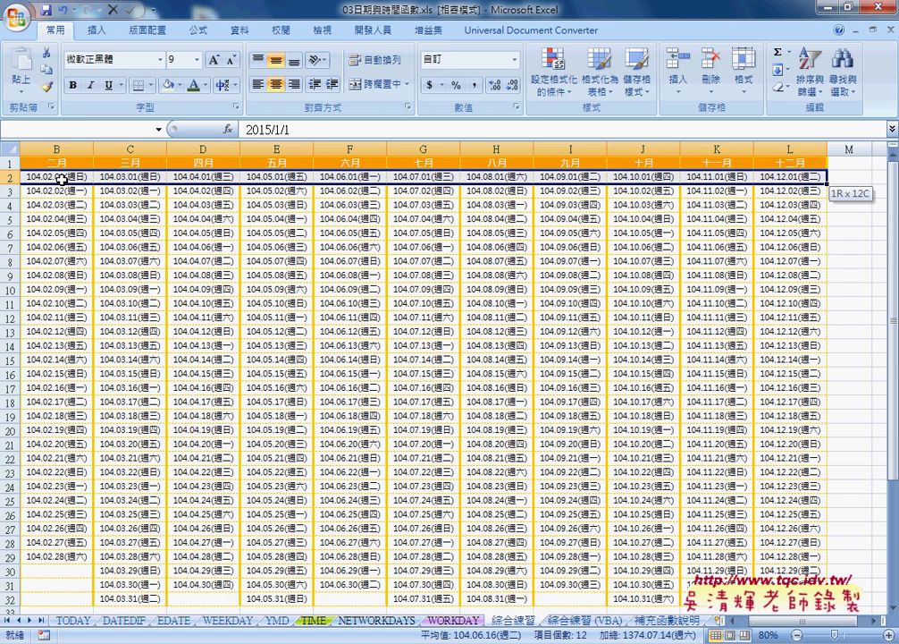
pyautogui.hotkey('ctrl', 'shift', 'Down')
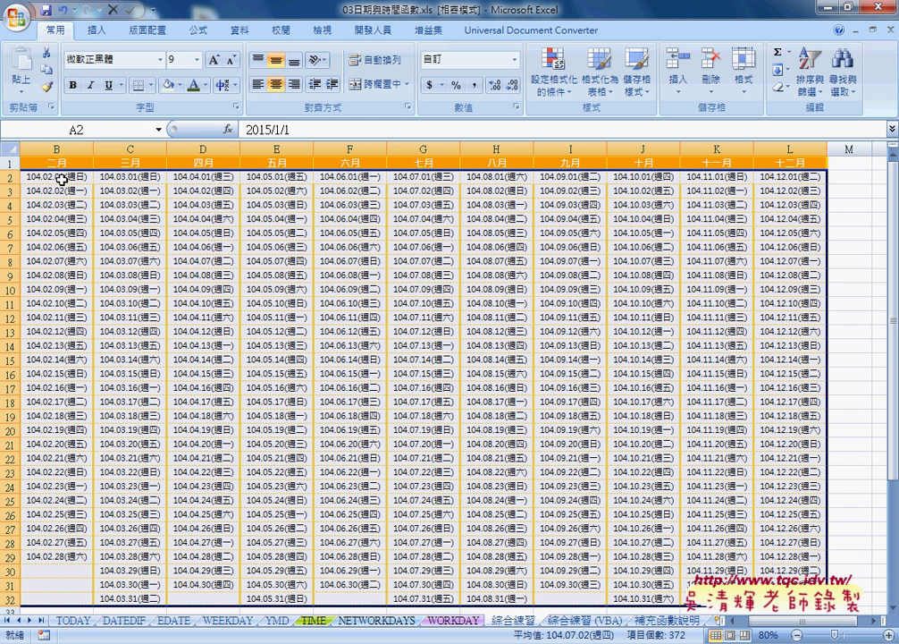
pyautogui.click(601, 82)
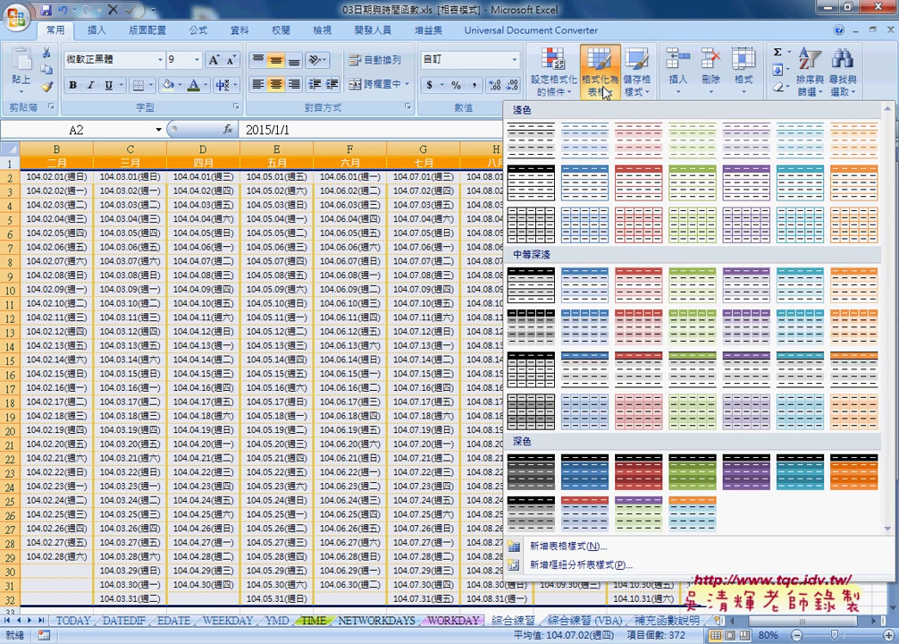
# Create a new formula-based conditional formatting rule =weekday(A2)=7
pyautogui.click(554, 86)
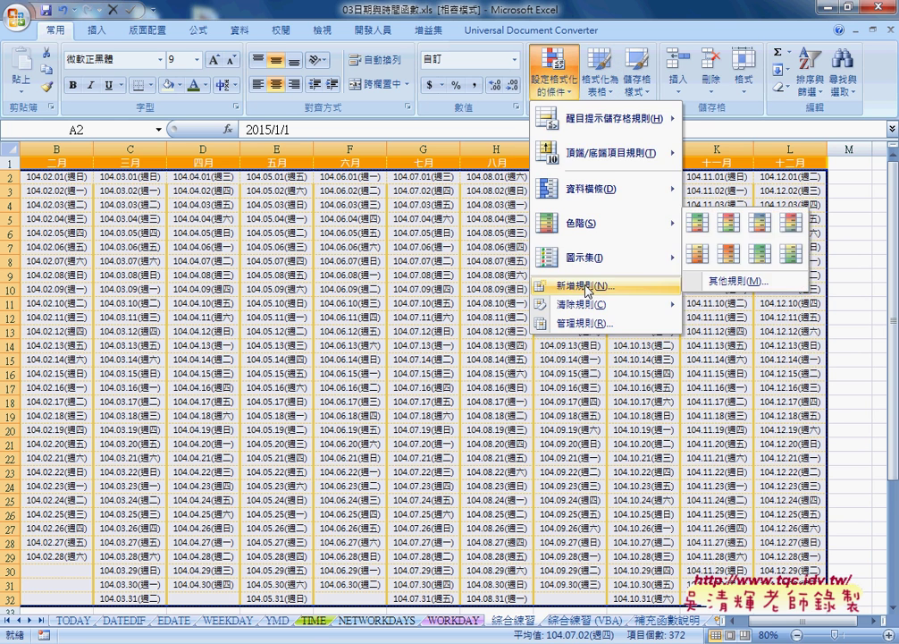
pyautogui.click(587, 288)
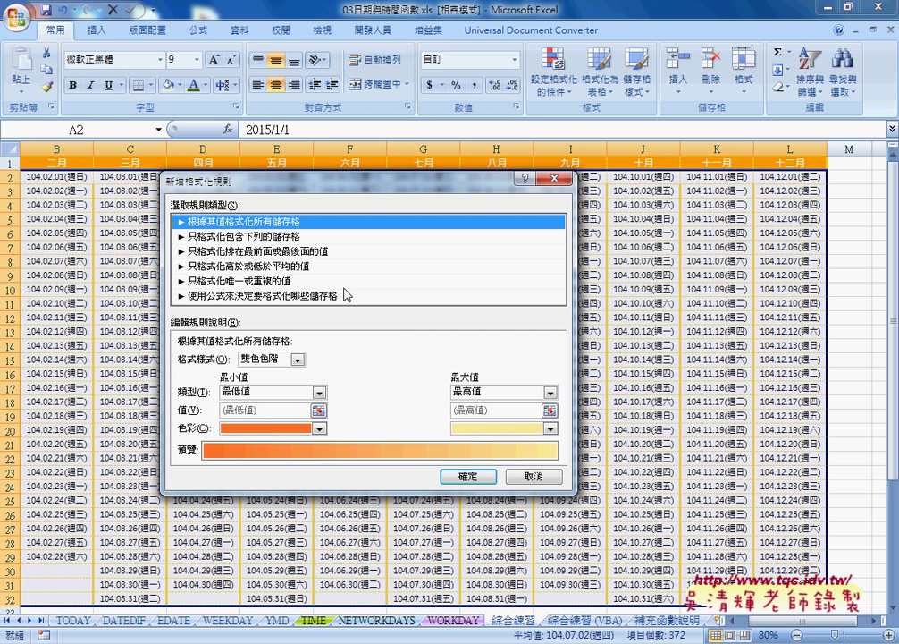
pyautogui.click(200, 297)
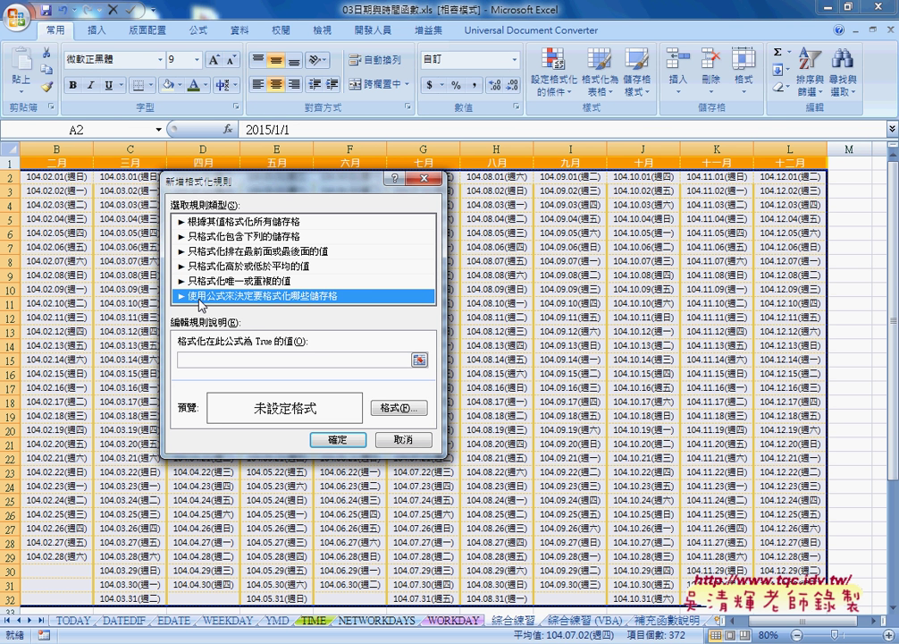
pyautogui.click(199, 362)
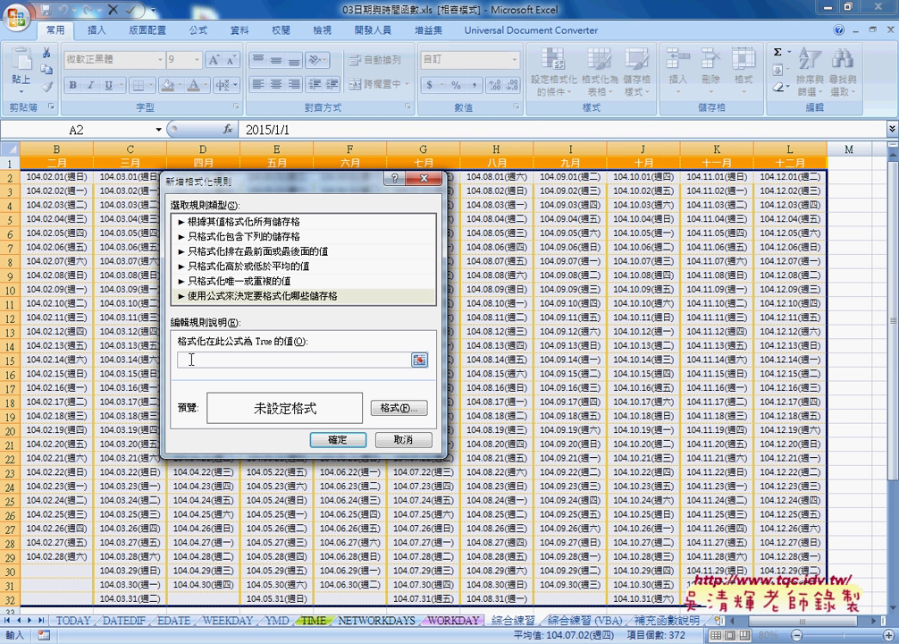
pyautogui.write('=')
pyautogui.write('we')
pyautogui.write('e')
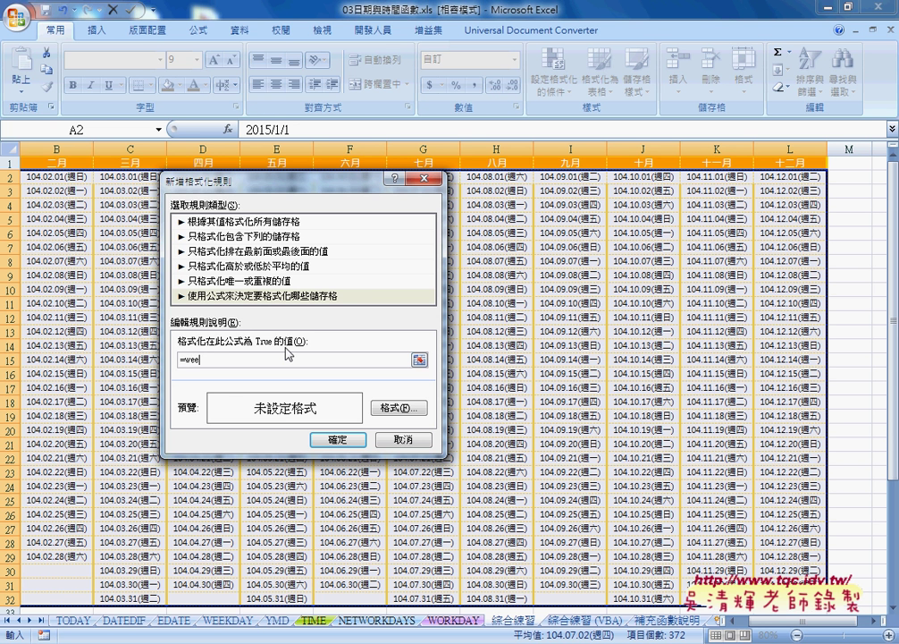
pyautogui.write('kd')
pyautogui.write('ay')
pyautogui.write('(')
pyautogui.write('A2')
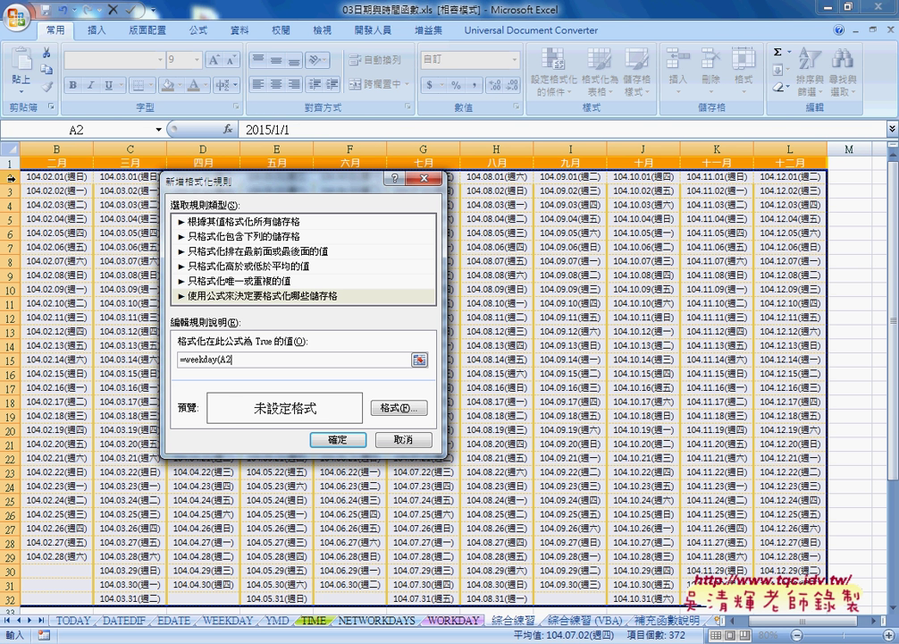
pyautogui.write(')')
pyautogui.write('=')
pyautogui.write('7')
pyautogui.moveTo(243, 360)
pyautogui.mouseDown()
pyautogui.moveTo(215, 360)
pyautogui.moveTo(98, 282)
pyautogui.mouseUp()
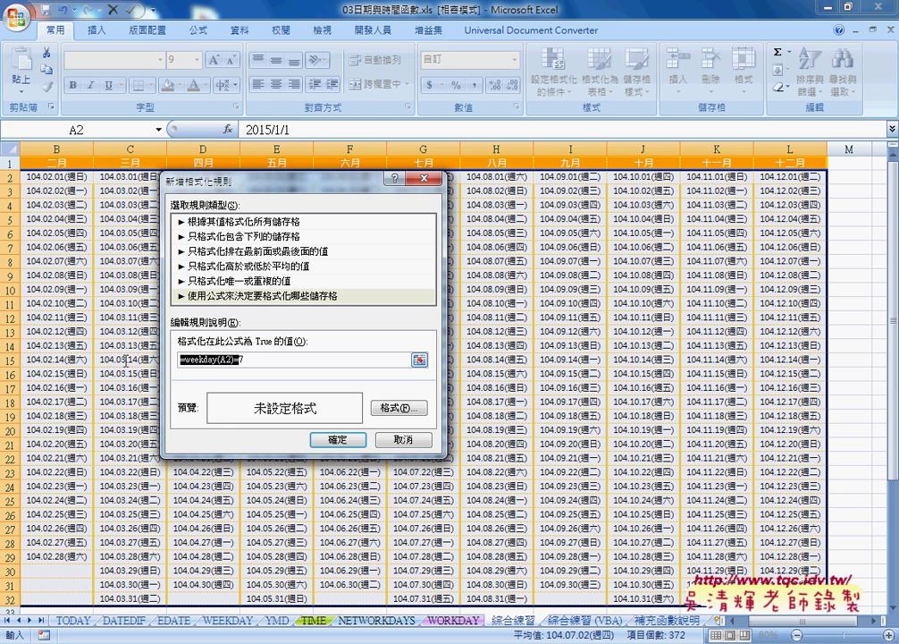
# Format the Saturday rule with dark olive green font and light-green fill, then apply it
pyautogui.click(393, 408)
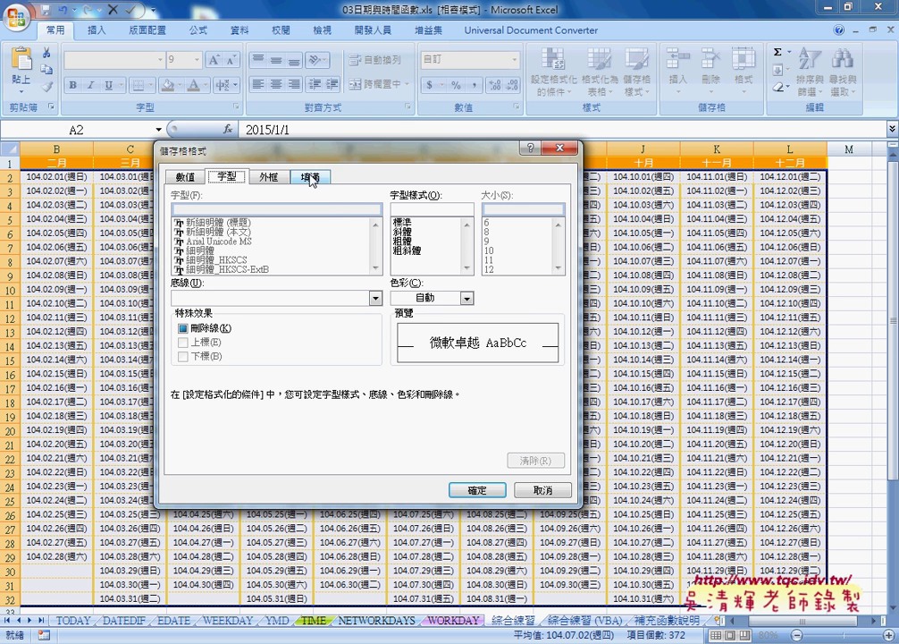
pyautogui.click(466, 297)
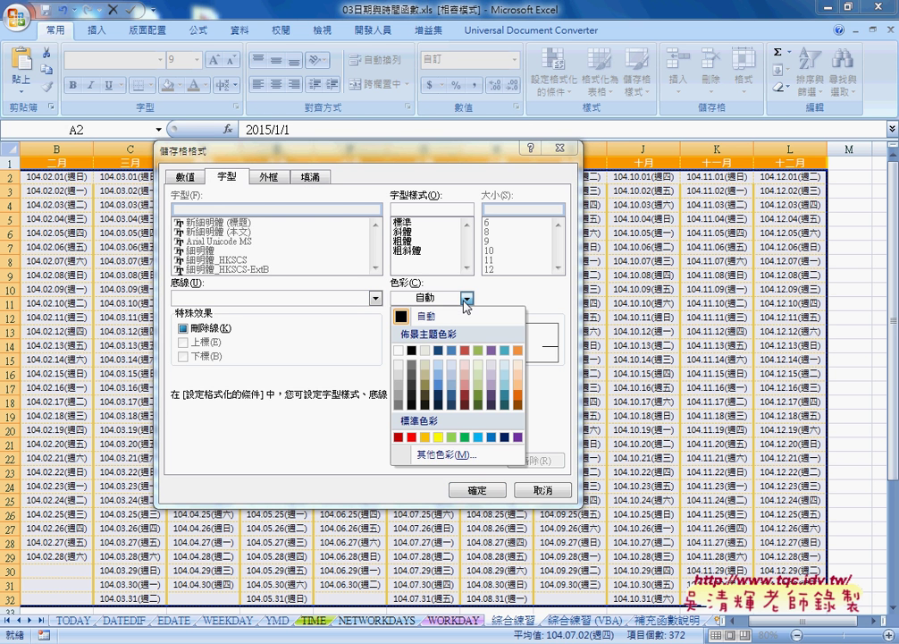
pyautogui.click(481, 411)
pyautogui.click(311, 176)
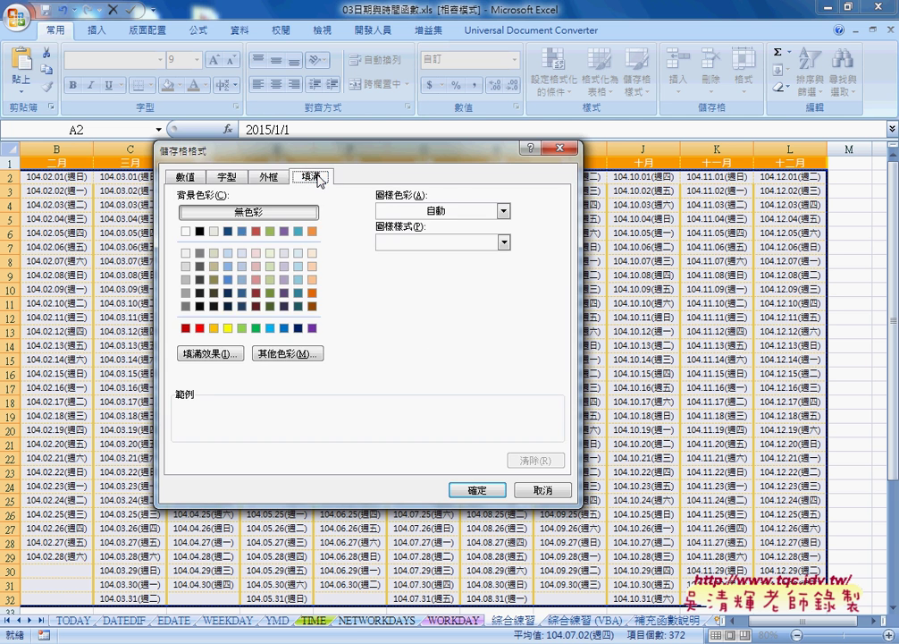
pyautogui.click(271, 254)
pyautogui.click(479, 489)
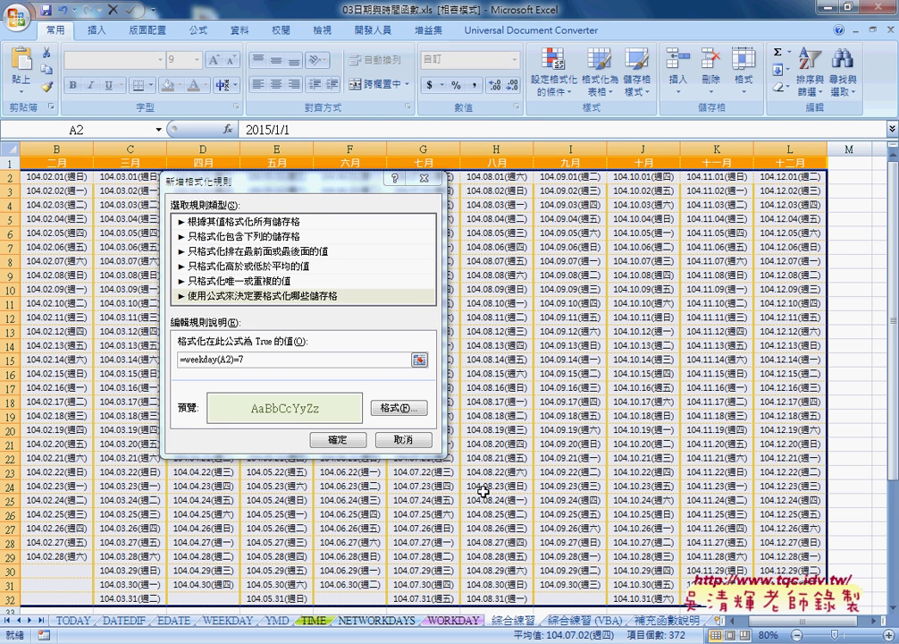
pyautogui.click(335, 439)
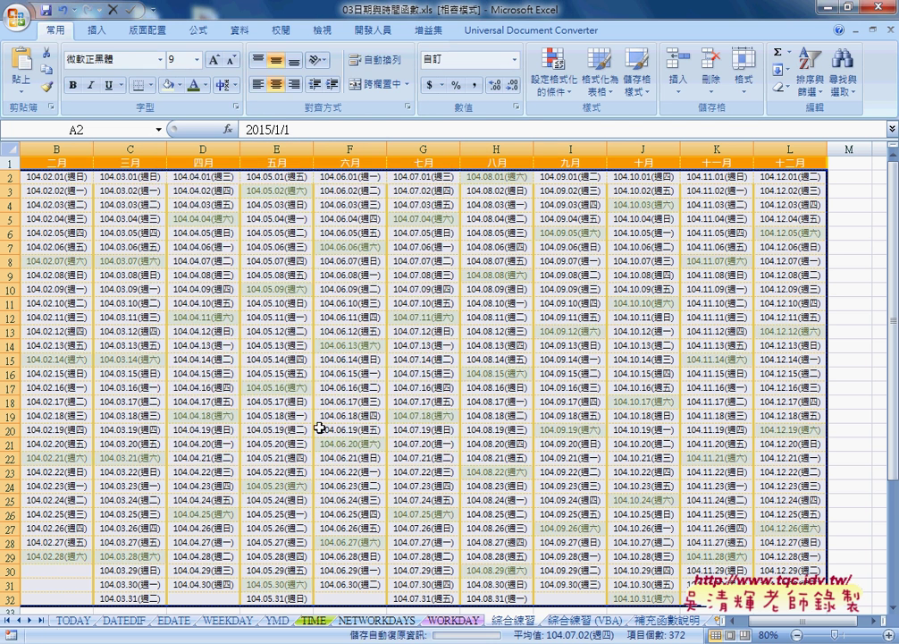
# Start a new formula-based conditional formatting rule =weekday(A2)=1 for Sundays
pyautogui.click(549, 76)
pyautogui.click(566, 286)
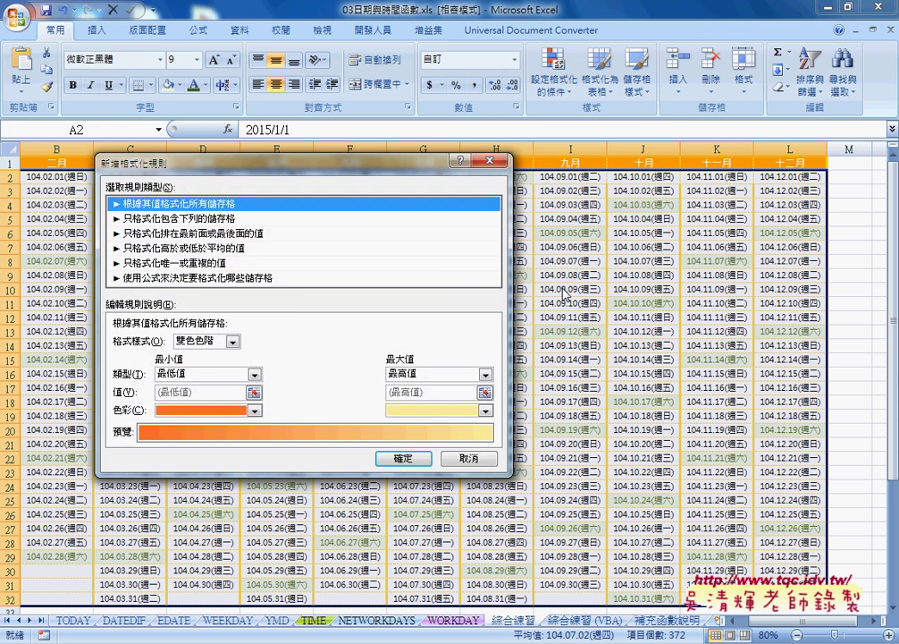
pyautogui.click(136, 278)
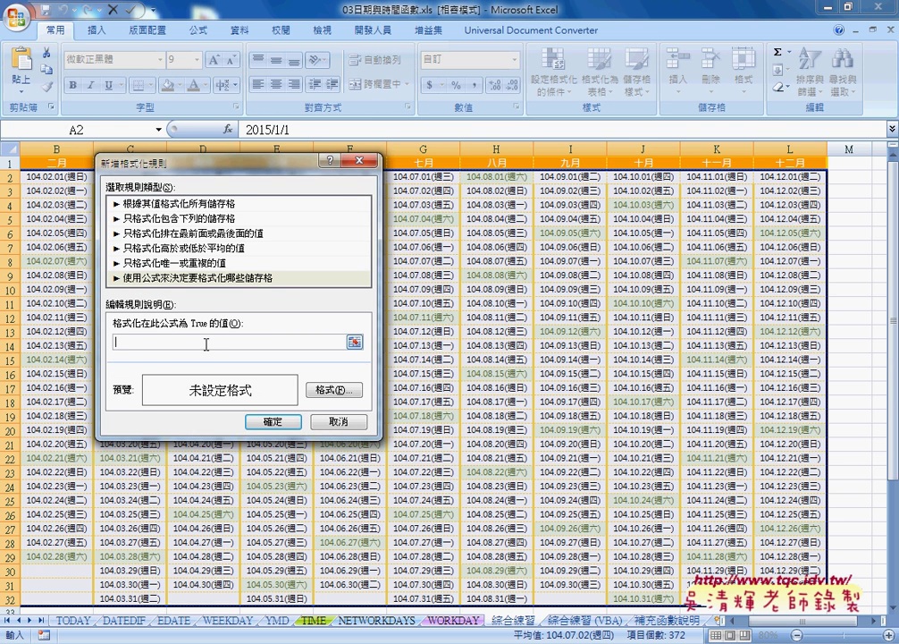
pyautogui.write('=weekday(A2)=1')
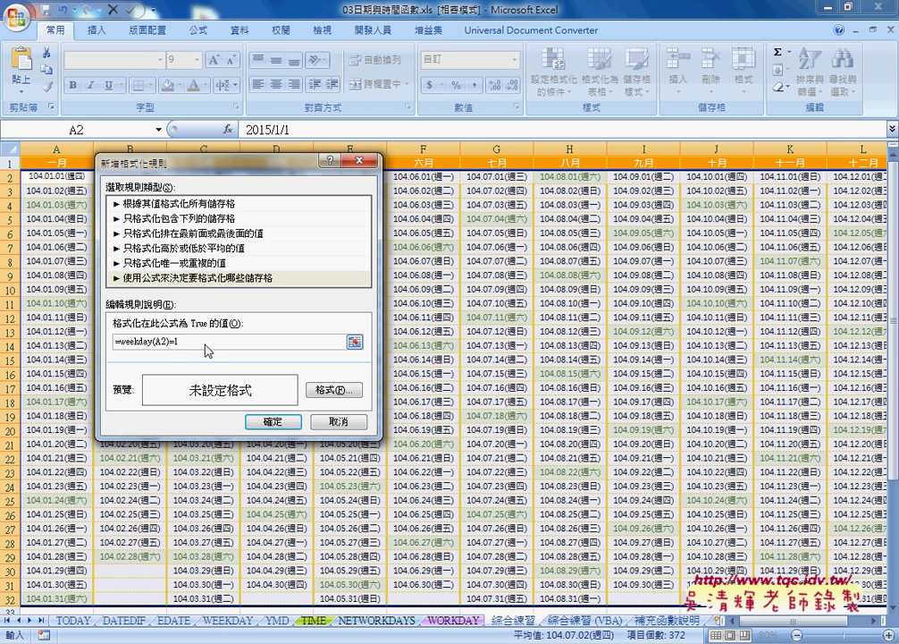
# Give the Sunday rule red font on a pale pink fill
pyautogui.click(337, 391)
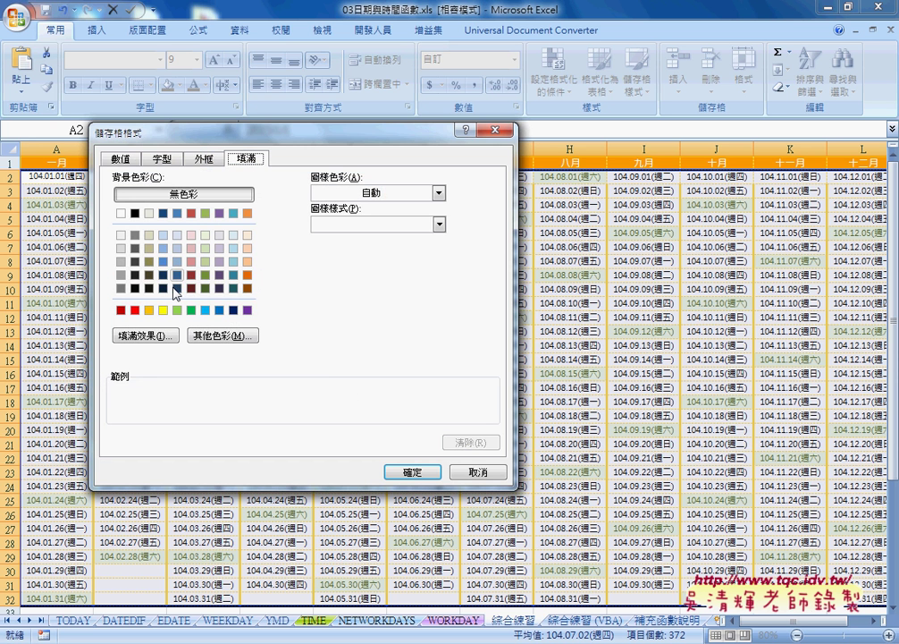
pyautogui.click(190, 235)
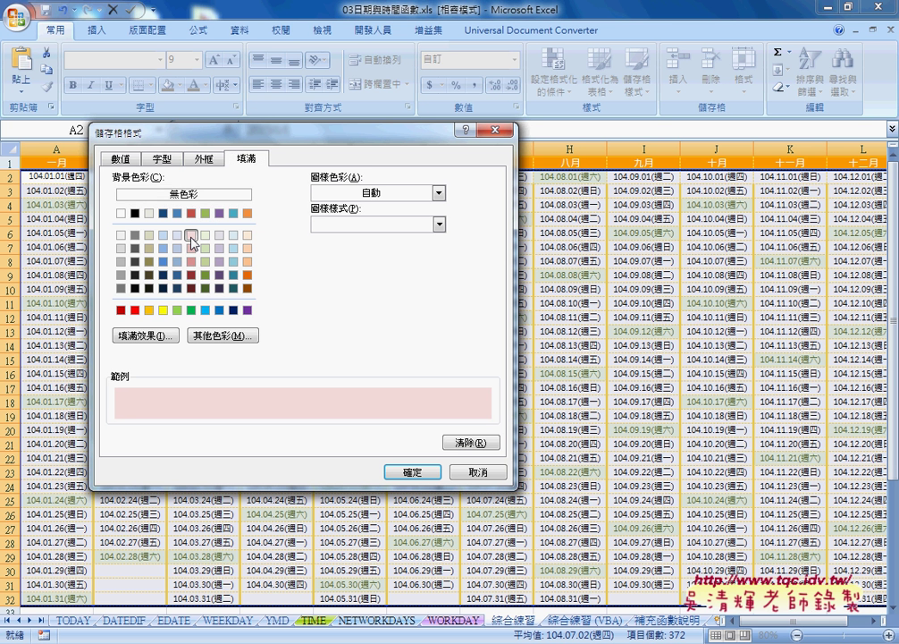
pyautogui.click(160, 158)
pyautogui.click(402, 280)
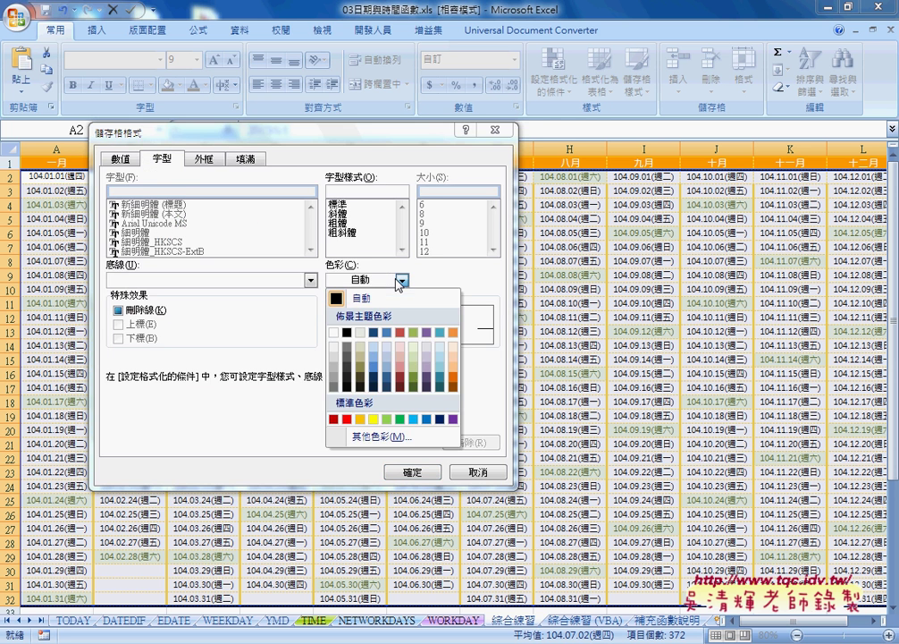
pyautogui.click(333, 418)
pyautogui.click(413, 473)
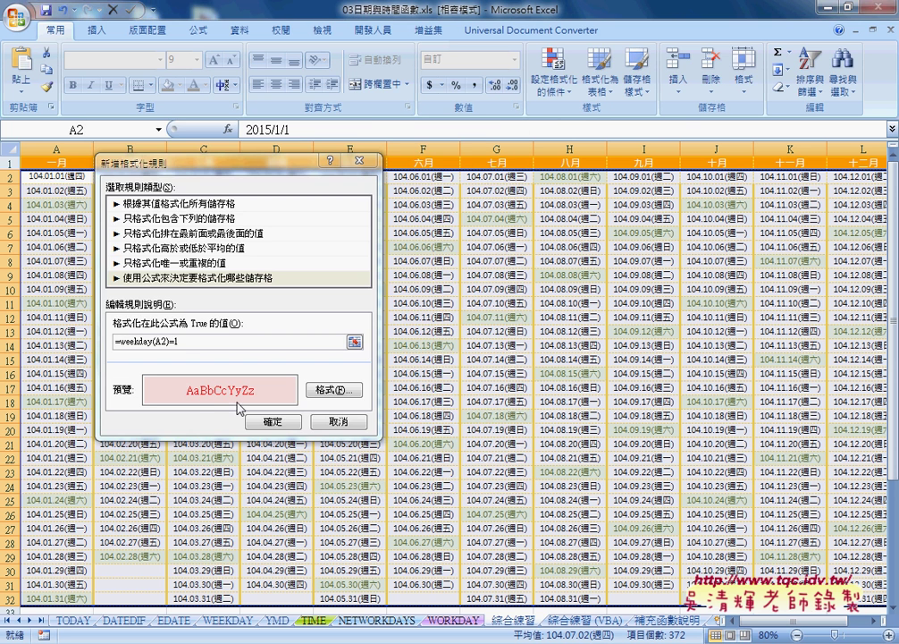
# Apply the Sunday highlighting, check cell F16's formula, then switch to the 綜合練習 (VBA) sheet
pyautogui.click(275, 420)
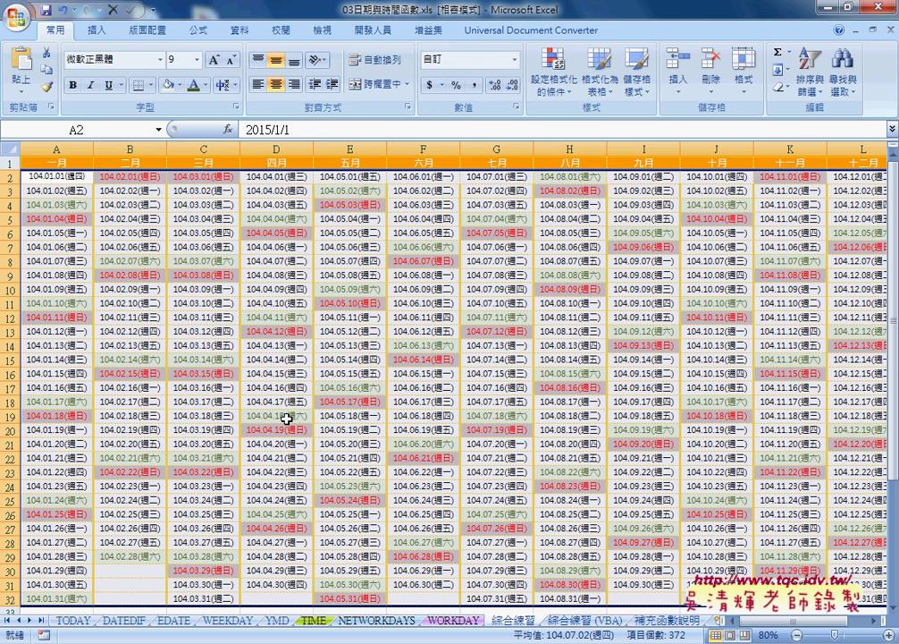
pyautogui.click(408, 377)
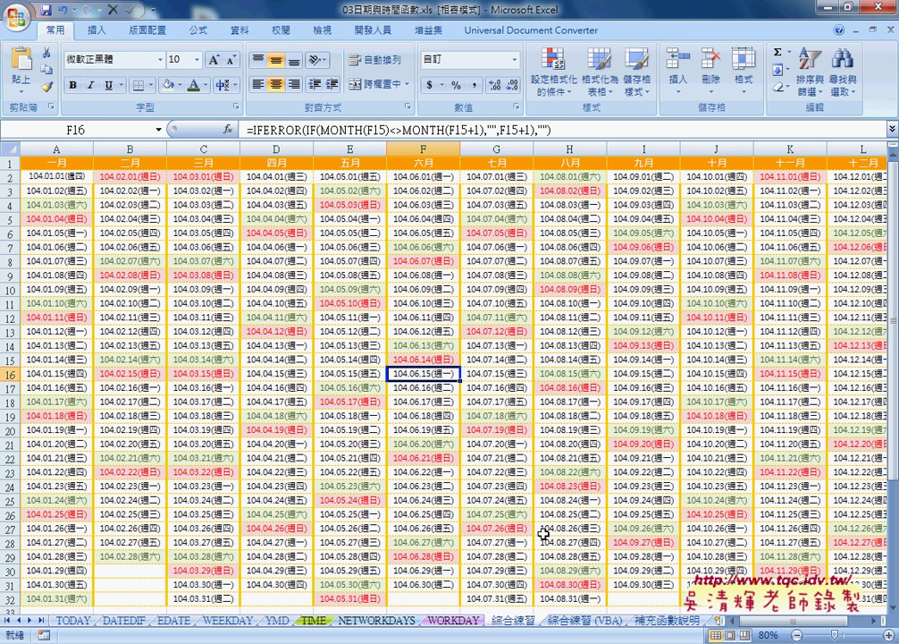
pyautogui.click(593, 623)
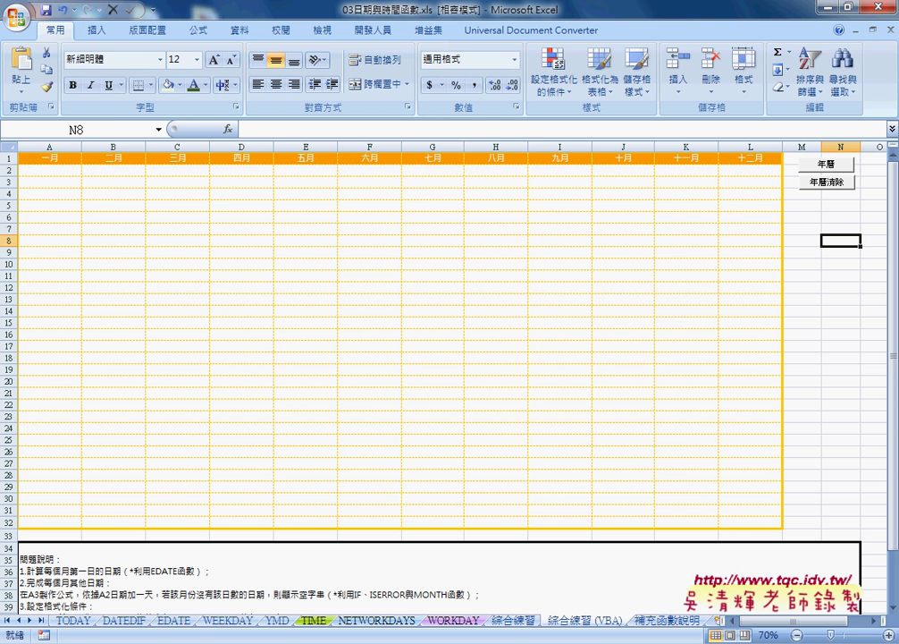
# In the Google Docs 程式碼 document, scroll to the Public Sub 年曆() and 年曆清除() macros
pyautogui.hotkey('alt', 'Tab')
pyautogui.scroll(-1, 402, 427)
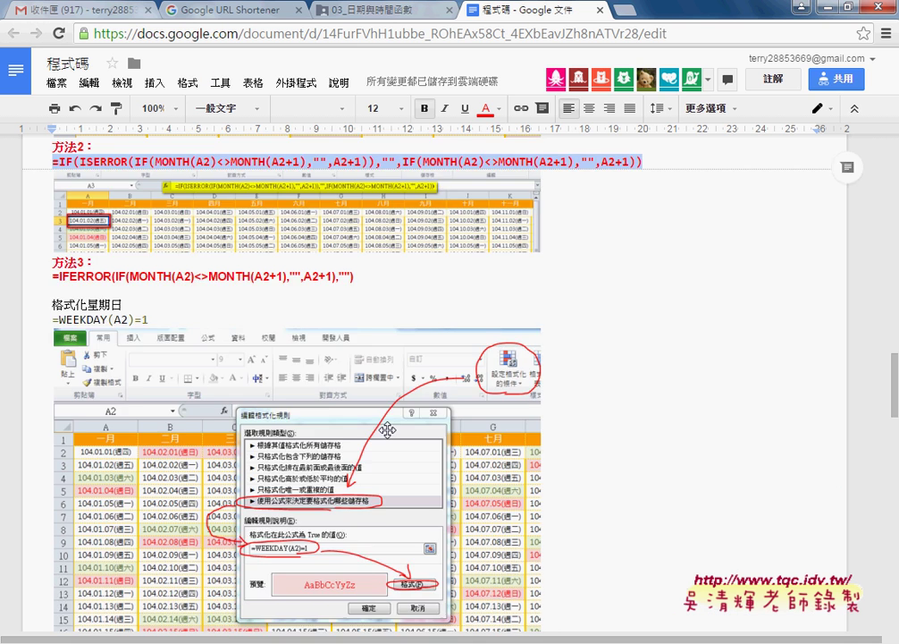
pyautogui.scroll(-2, 536, 482)
pyautogui.scroll(-2, 570, 510)
pyautogui.scroll(-2, 351, 375)
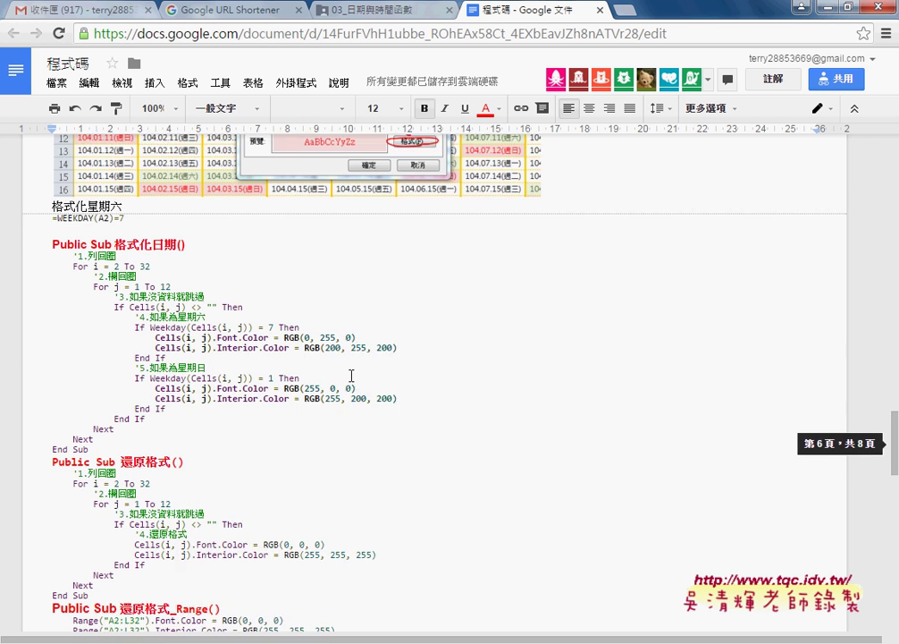
pyautogui.scroll(-1, 237, 280)
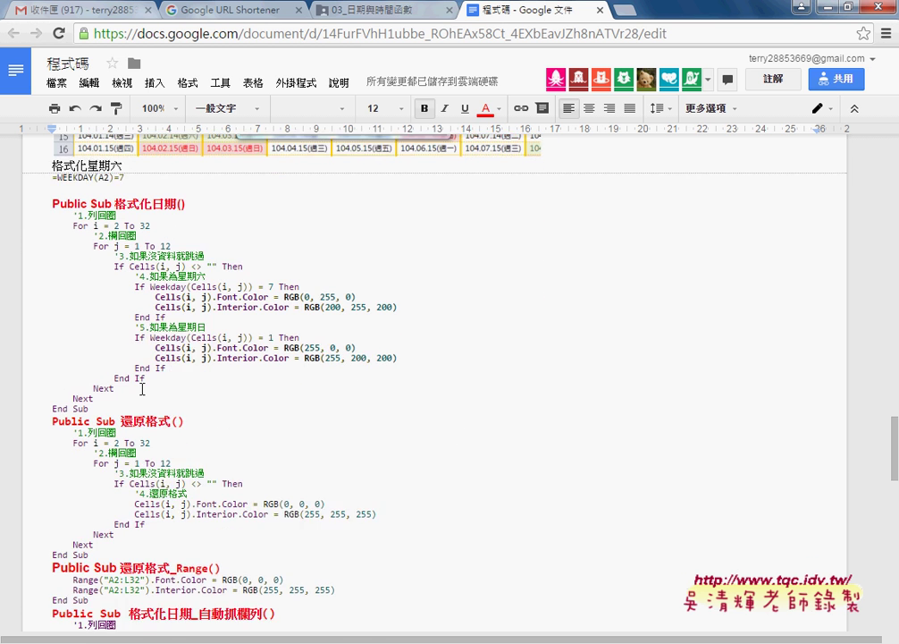
pyautogui.scroll(-2, 157, 329)
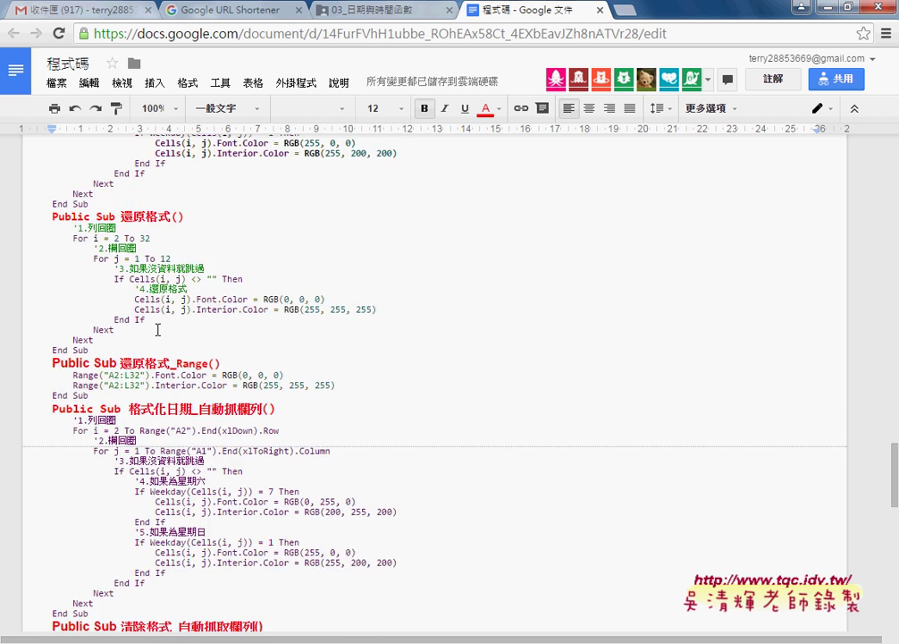
pyautogui.scroll(-1, 157, 329)
pyautogui.scroll(-3, 225, 330)
pyautogui.scroll(-3, 225, 330)
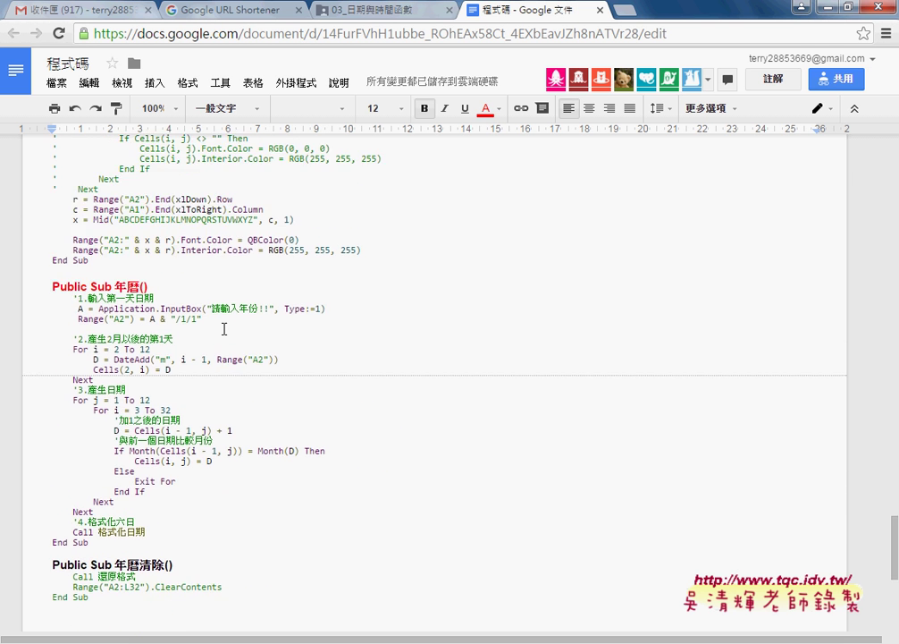
pyautogui.scroll(-2, 225, 329)
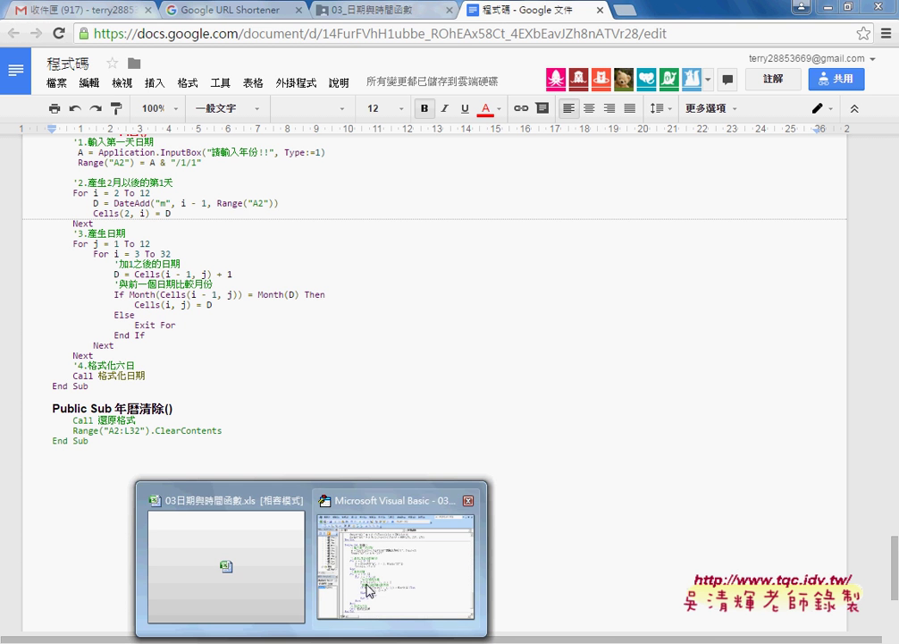
# Back in Excel, compare the finished 綜合練習 calendar with the empty 綜合練習 (VBA) sheet
pyautogui.click(249, 560)
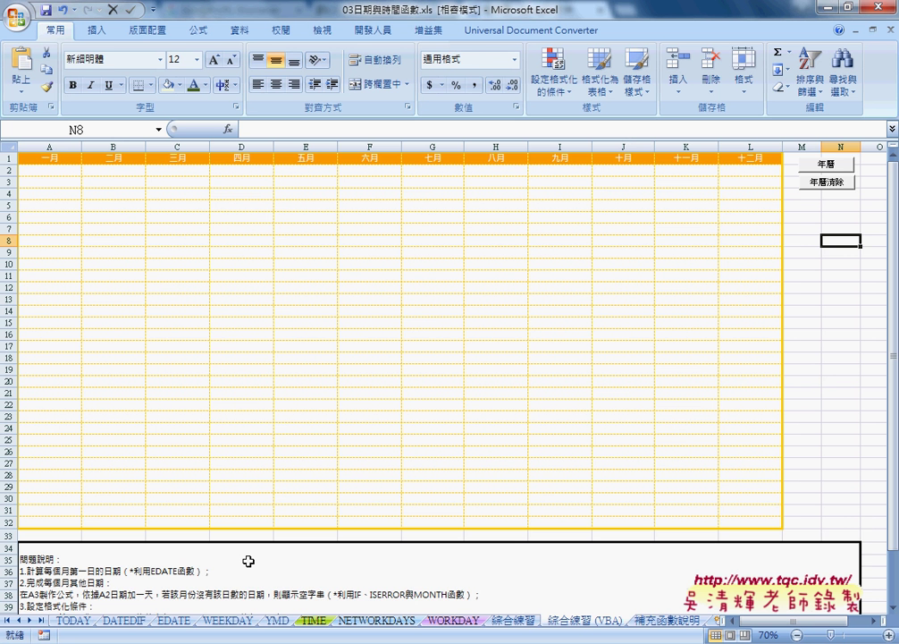
pyautogui.click(511, 620)
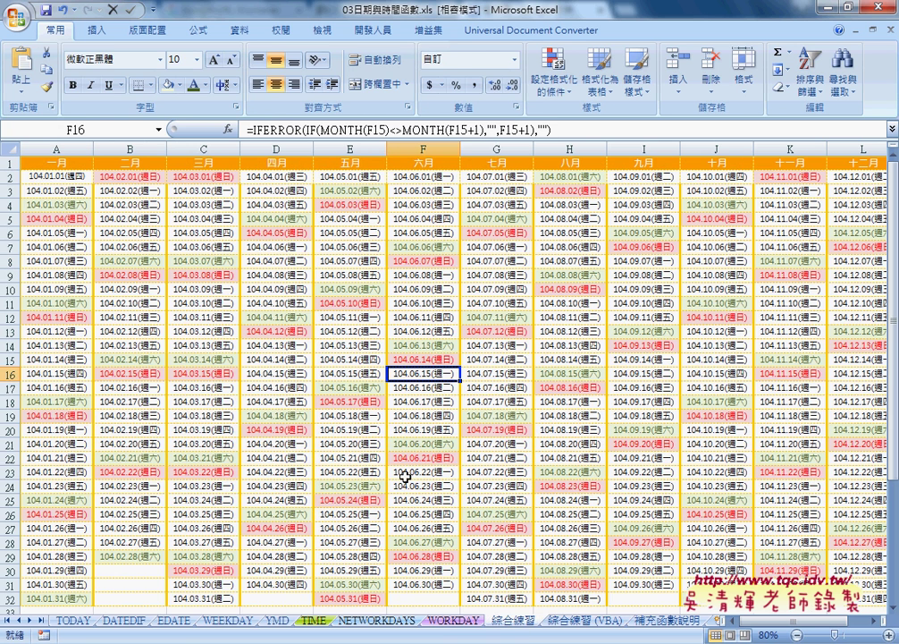
pyautogui.click(582, 619)
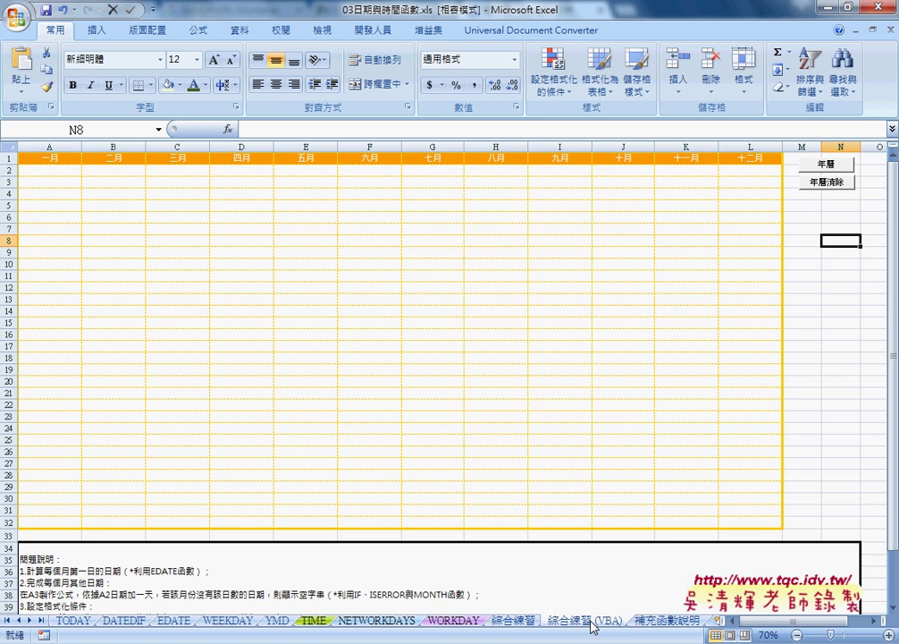
# Run the 年曆 macro with year 2016 to fill the colour-coded calendar
pyautogui.click(826, 167)
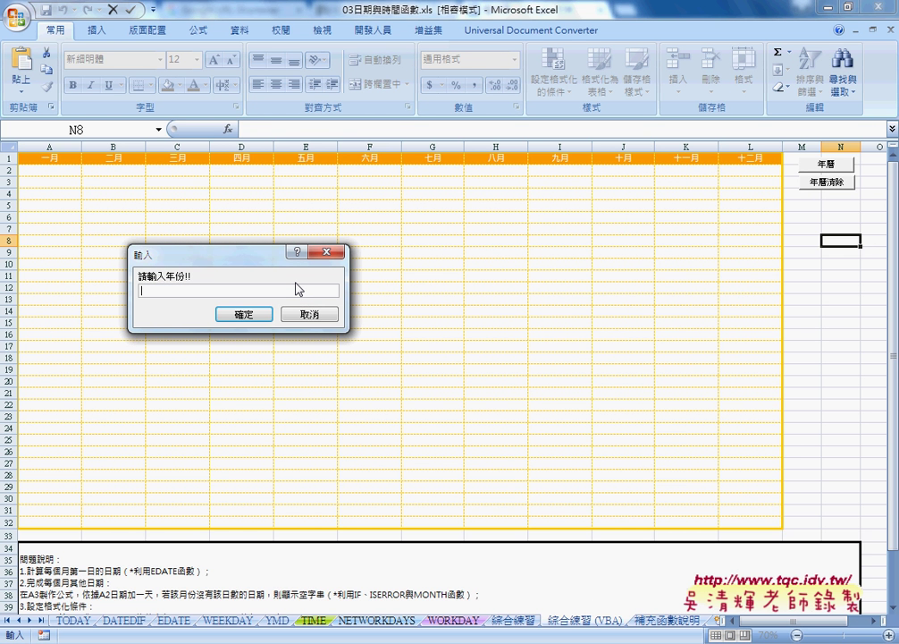
pyautogui.write('2016')
pyautogui.press('Return')
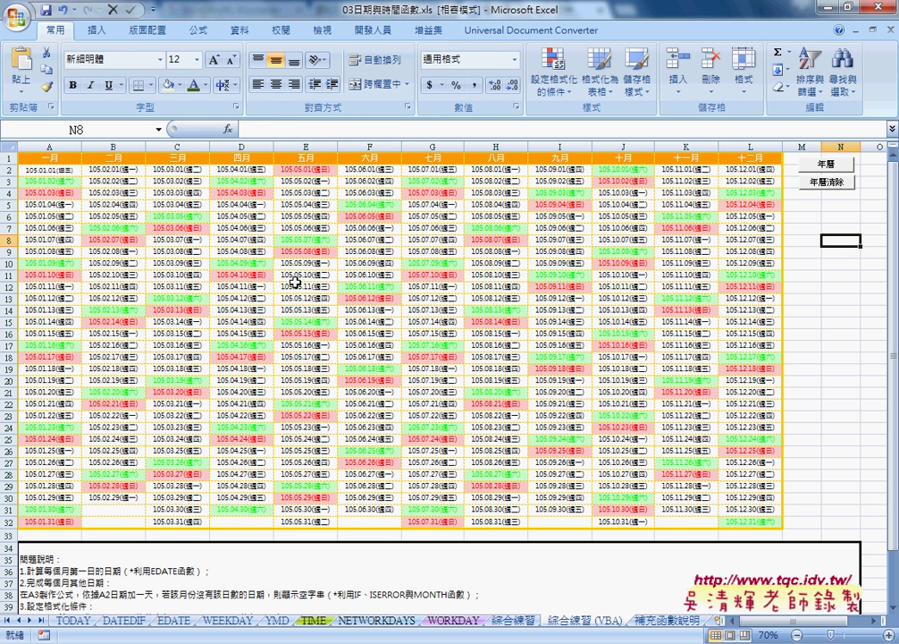